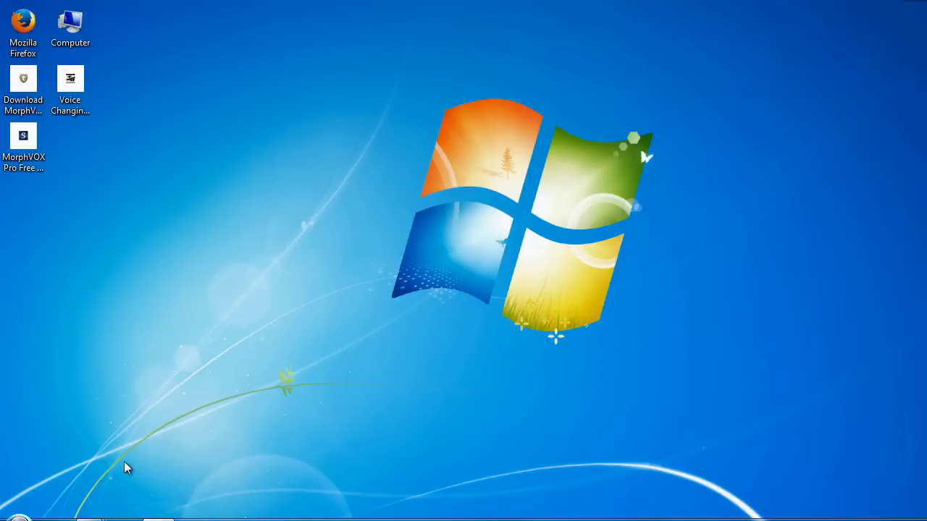
Bring up the already open Firefox window showing the voice changer video
mouse_move(159, 520)
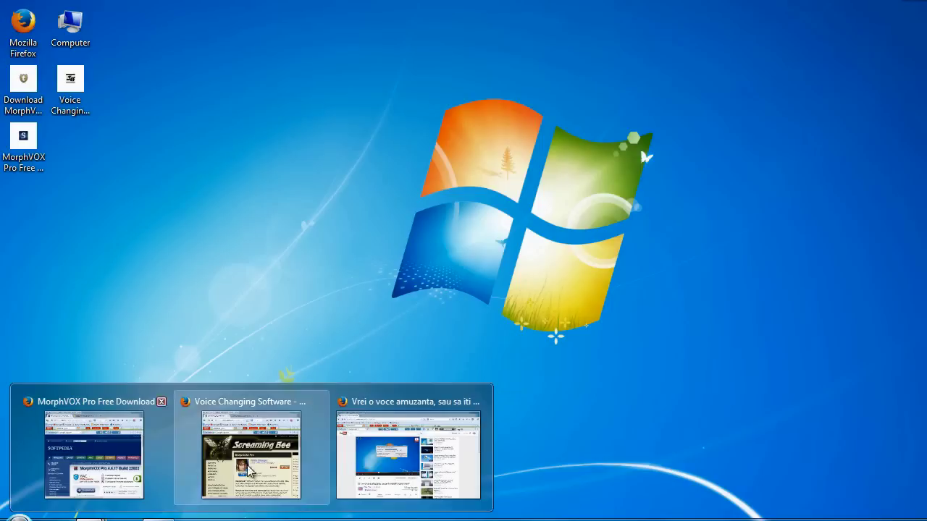
left_click(405, 442)
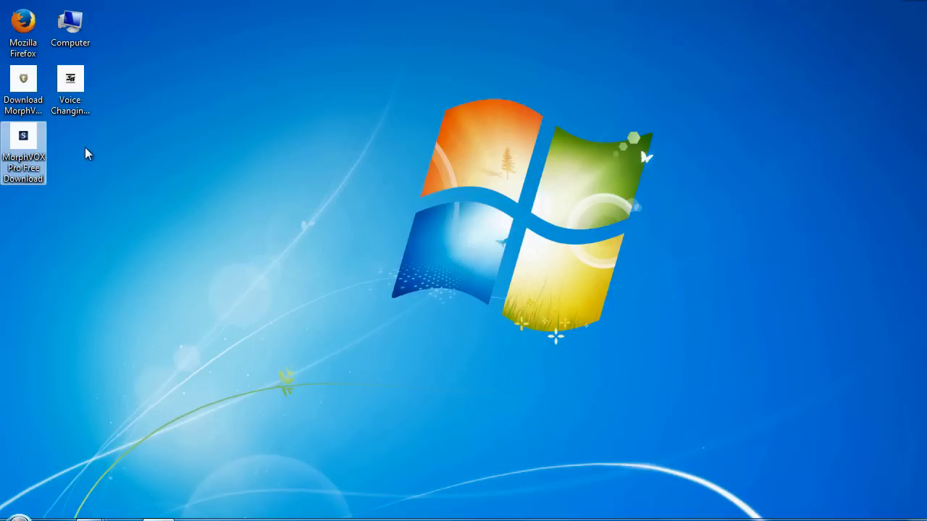
Download MorphVOXPro4_Install-1.exe from the Softpedia page opened by the desktop shortcut, and run the downloaded installer
double_click(24, 160)
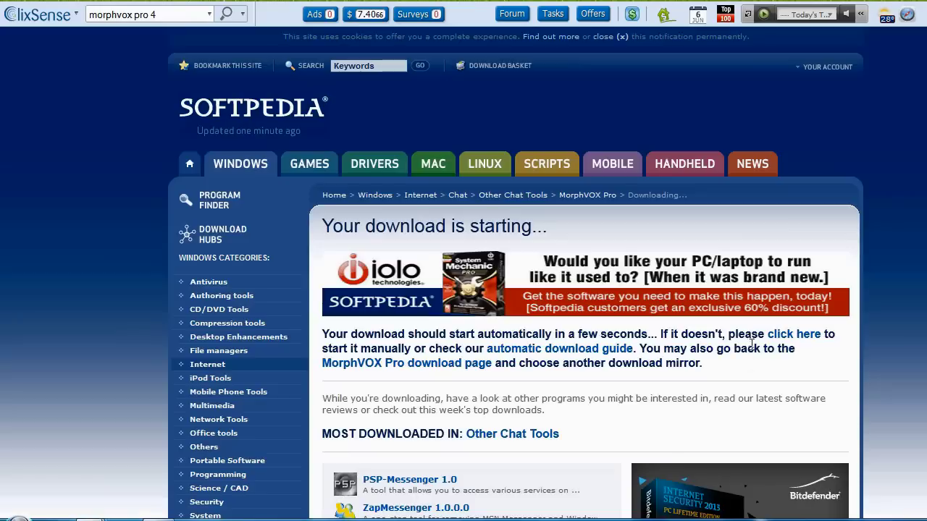
left_click(790, 340)
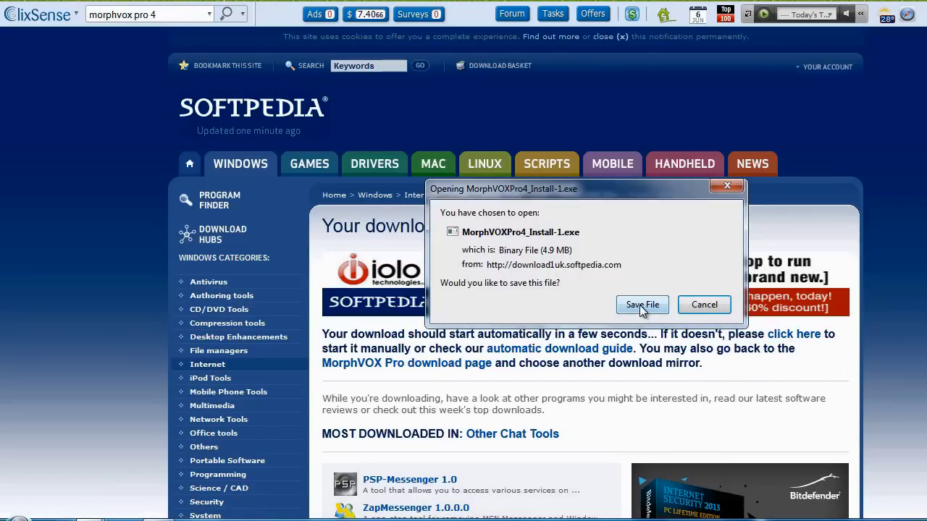
left_click(640, 305)
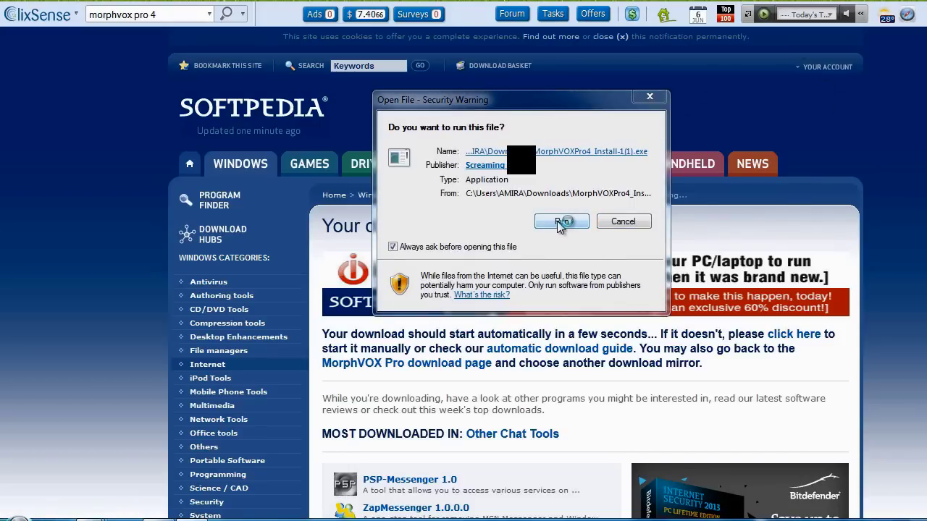
left_click(560, 222)
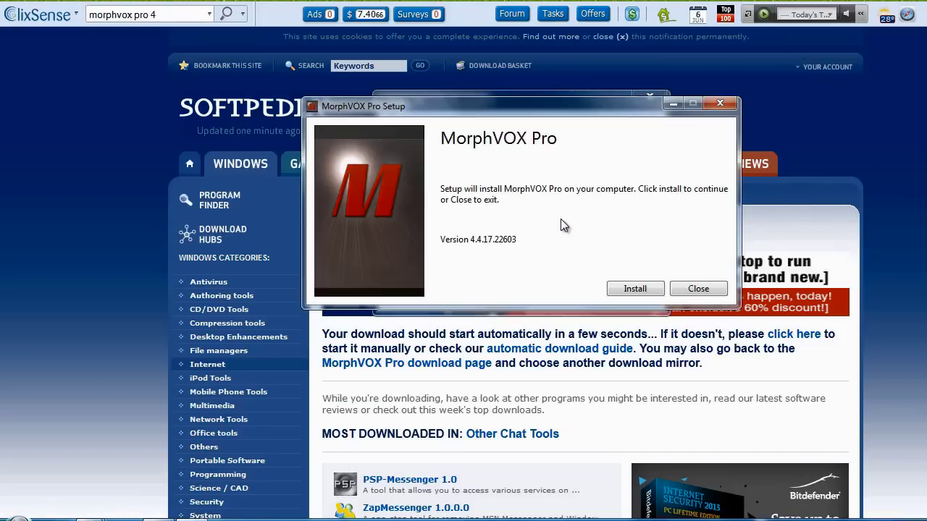
Start the MorphVOX Pro setup and accept the license agreement
left_click(635, 289)
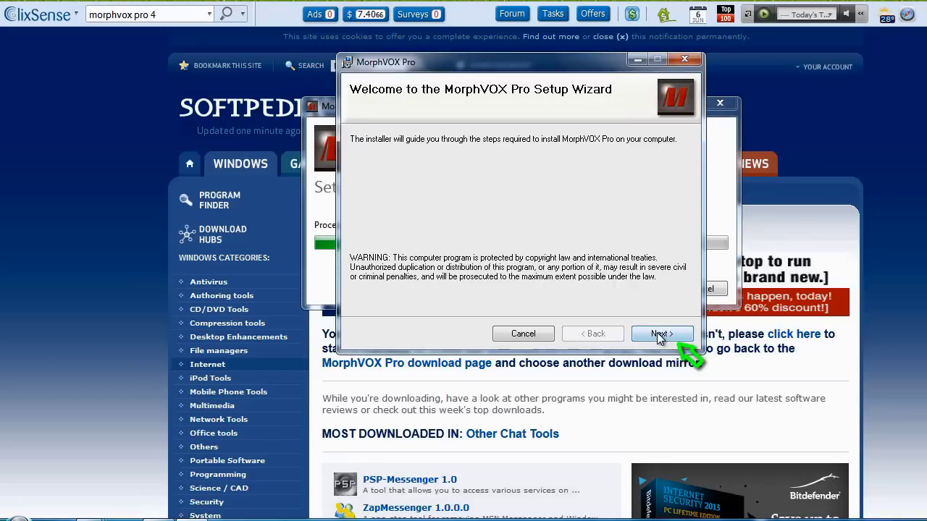
left_click(660, 335)
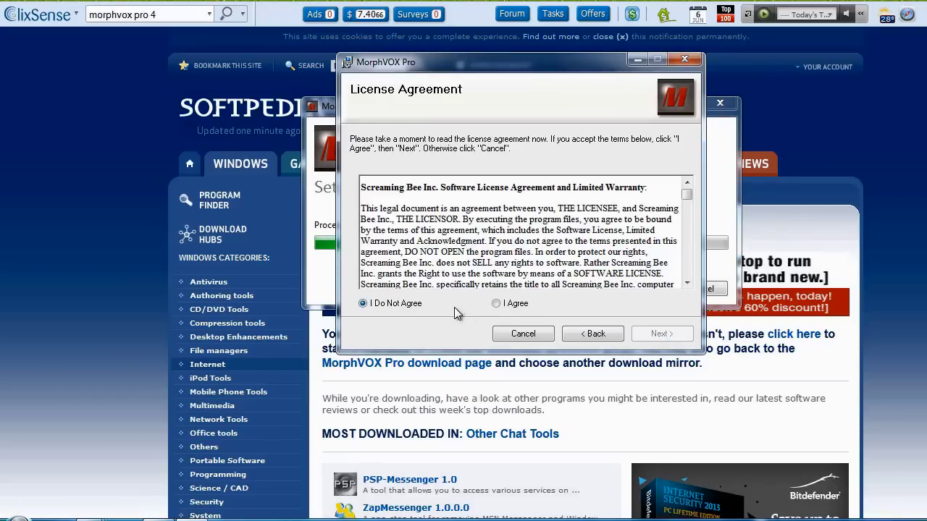
left_click(496, 304)
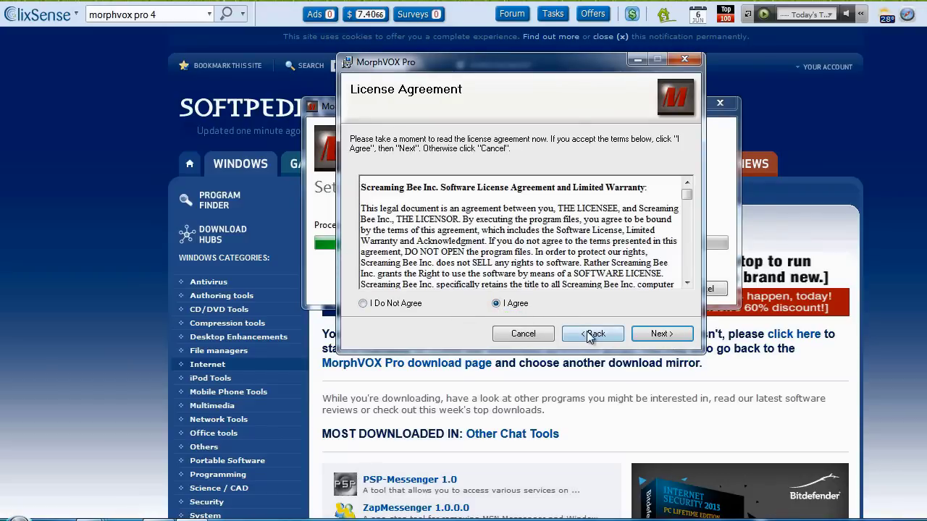
left_click(654, 338)
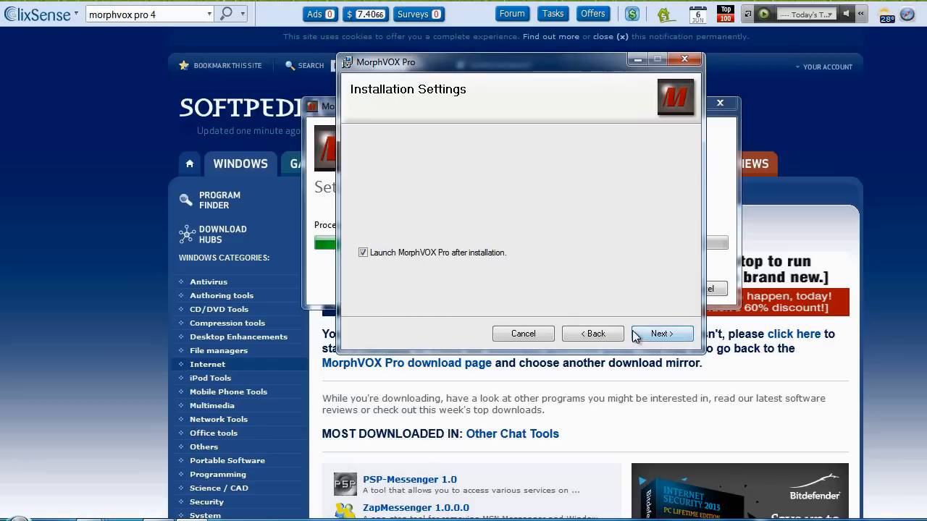
Turn off launching MorphVOX Pro after installation, keep the default folder and complete the installation
left_click(364, 252)
left_click(652, 333)
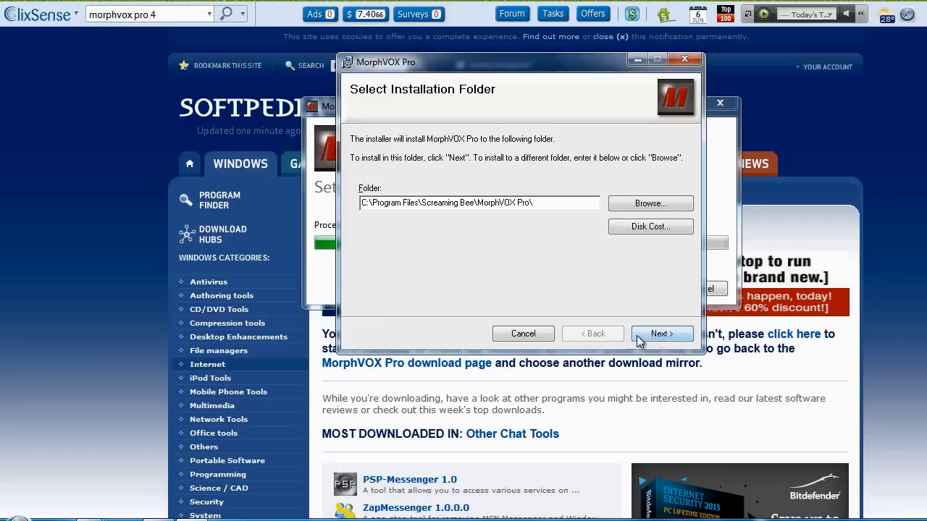
left_click(664, 332)
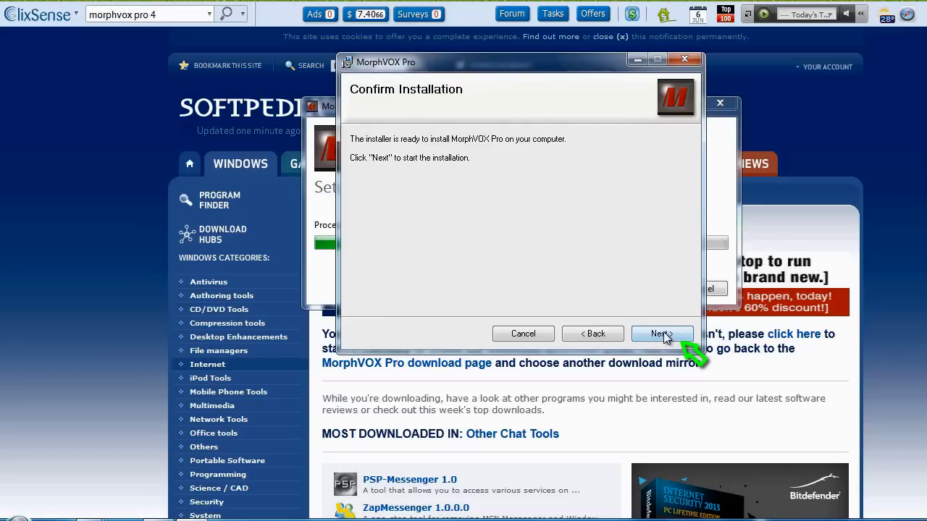
left_click(664, 333)
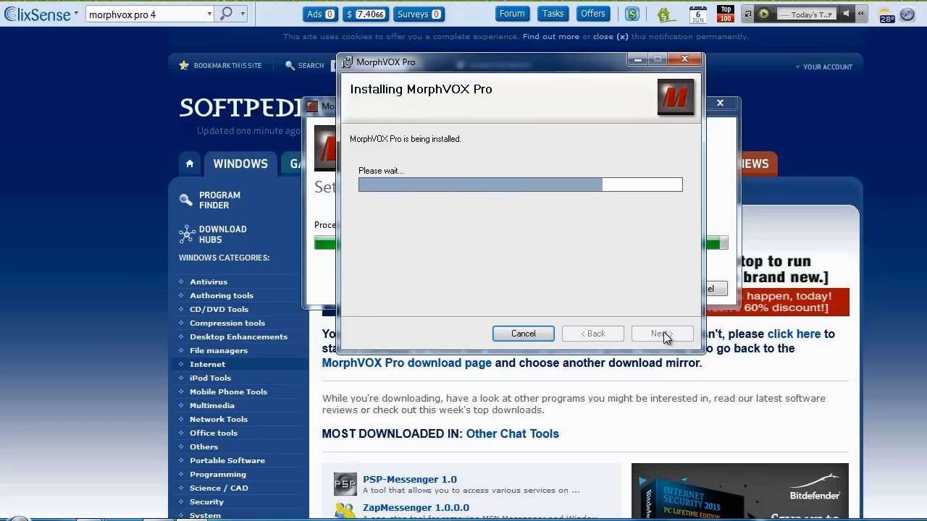
left_click(663, 339)
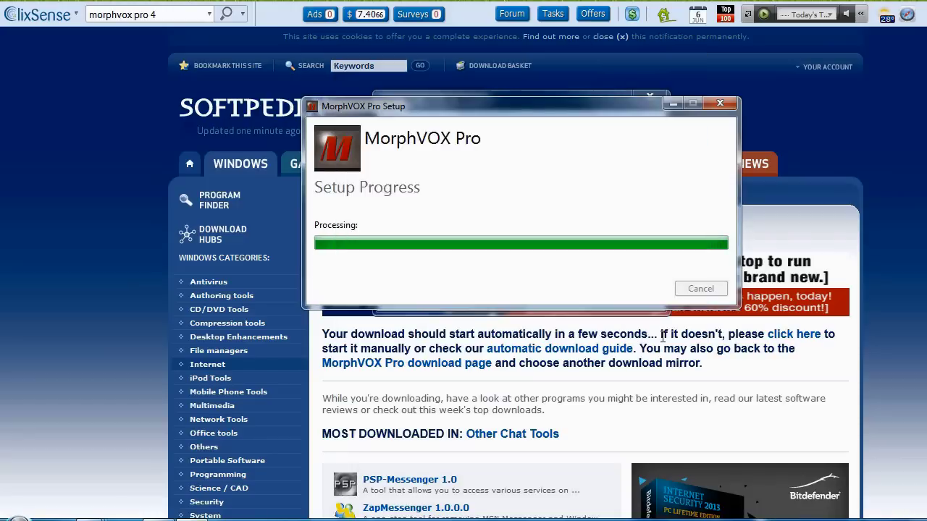
left_click(694, 290)
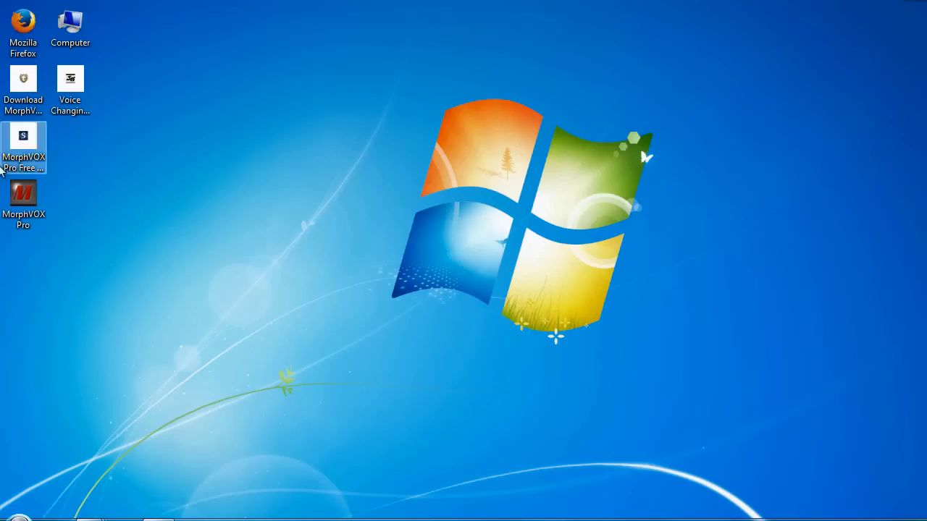
View the Screaming Bee product page for MorphVOX Pro through its desktop shortcut
left_click(19, 210)
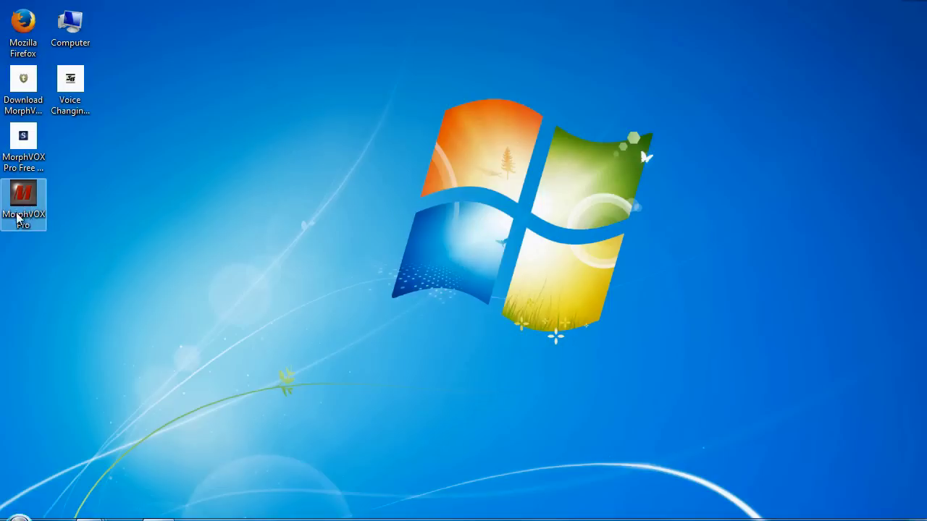
double_click(72, 90)
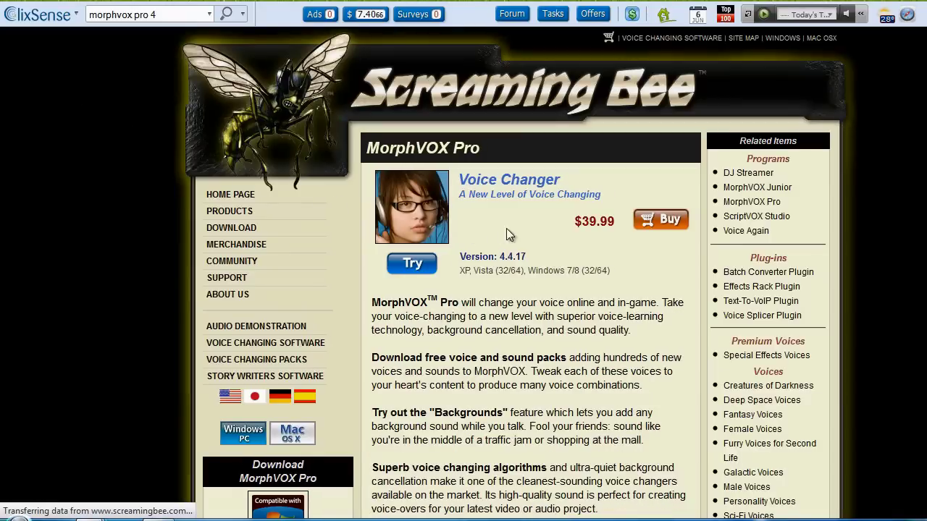
left_click(604, 237)
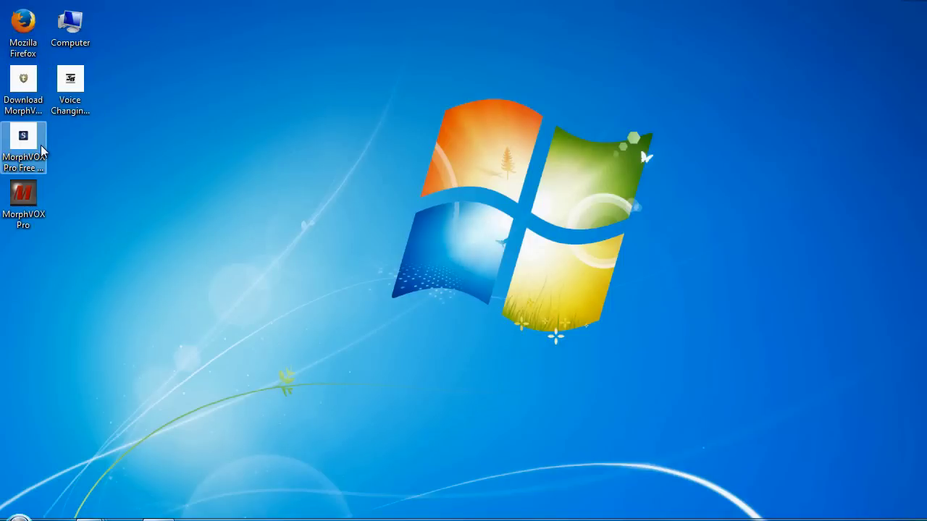
Run the MorphVOX Pro v4.3.13 with Addons application from its folder and open the installed MorphVOX Pro folder under Screaming Bee
left_click(44, 92)
left_click(205, 109)
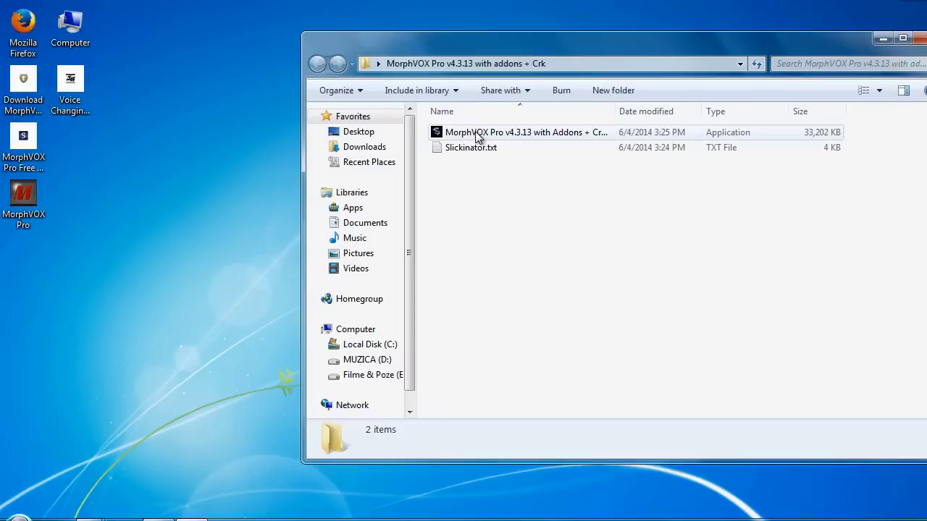
double_click(475, 135)
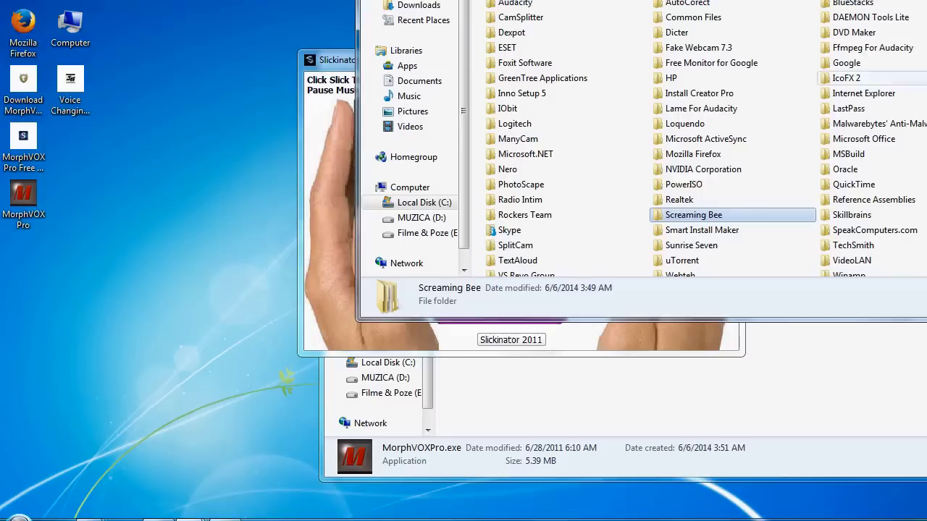
right_click(612, 240)
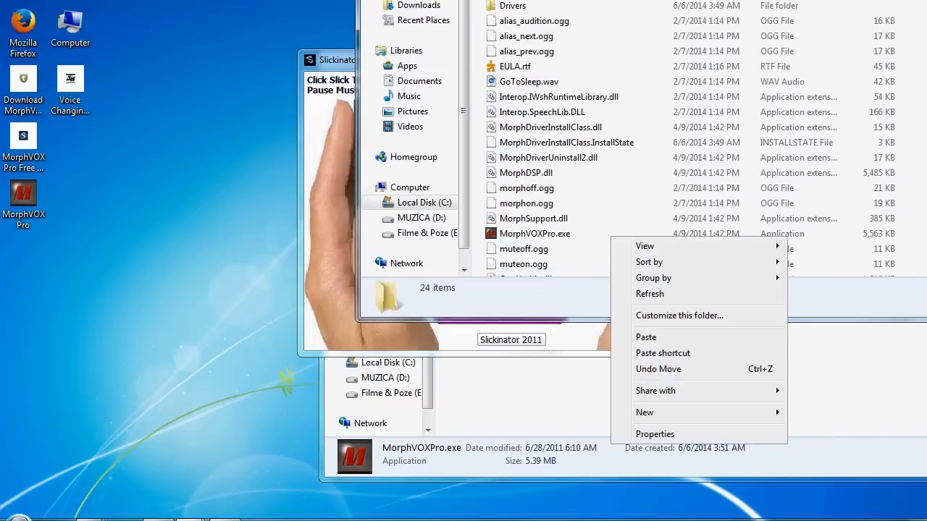
left_click(612, 236)
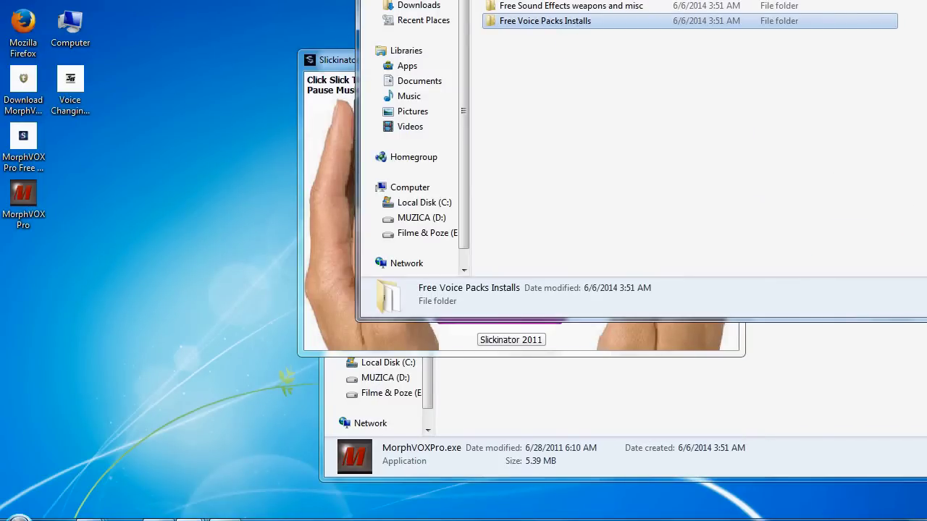
Open the Free Voice Packs Installs folder and install the Translator Fun Voice Pack as administrator
double_click(551, 21)
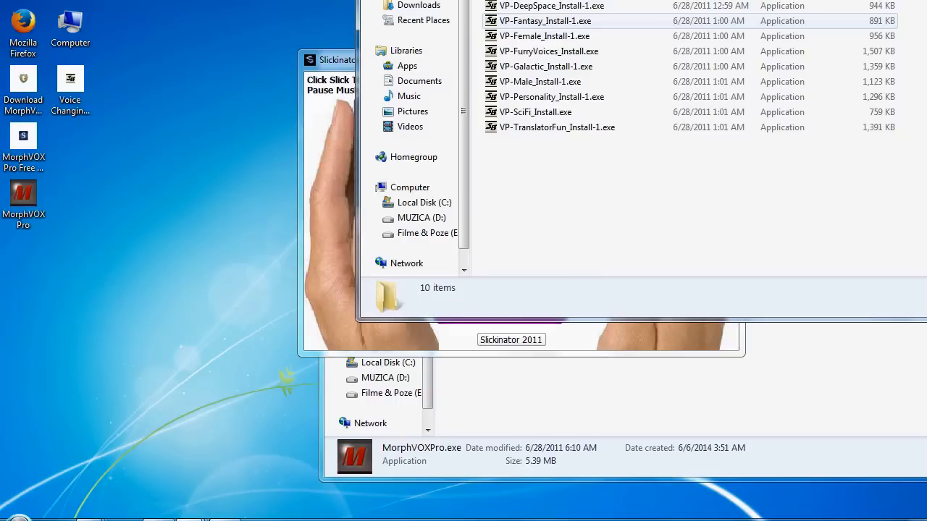
left_click(573, 132)
right_click(519, 127)
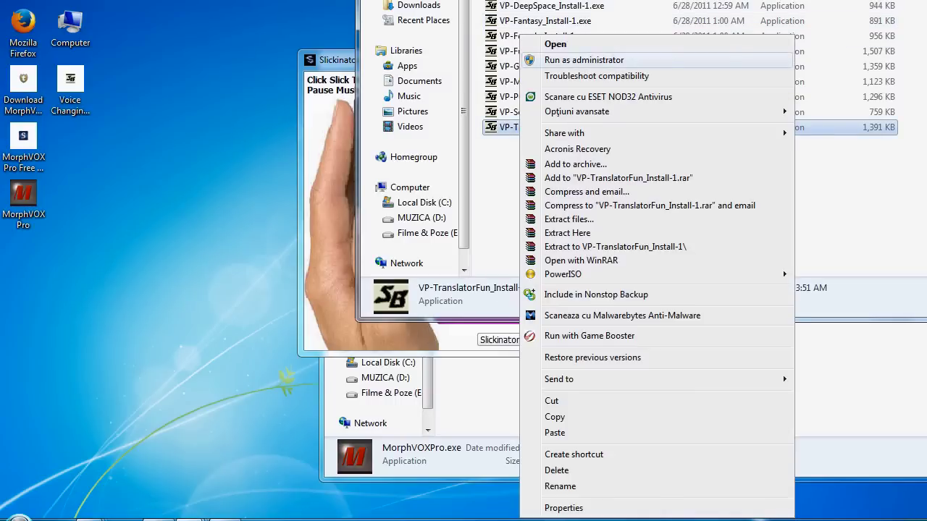
left_click(572, 61)
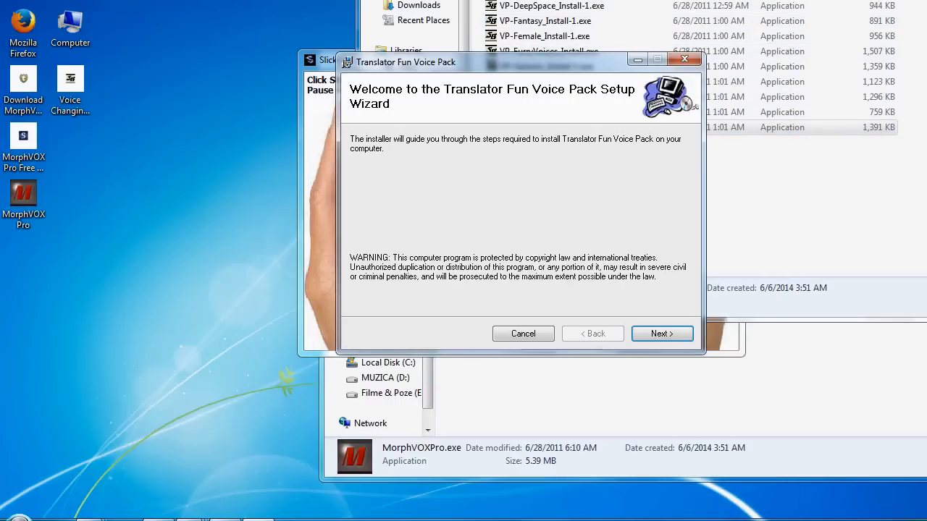
left_click(662, 334)
left_click(662, 333)
left_click(662, 334)
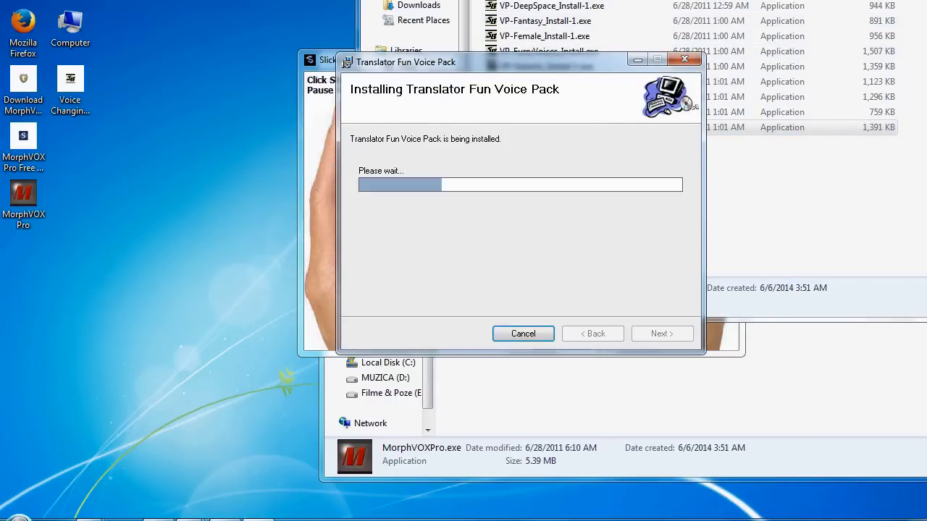
left_click(662, 334)
Install the male voice pack from VP-Male_Install-1.exe as administrator
right_click(565, 82)
left_click(598, 60)
left_click(662, 334)
left_click(662, 334)
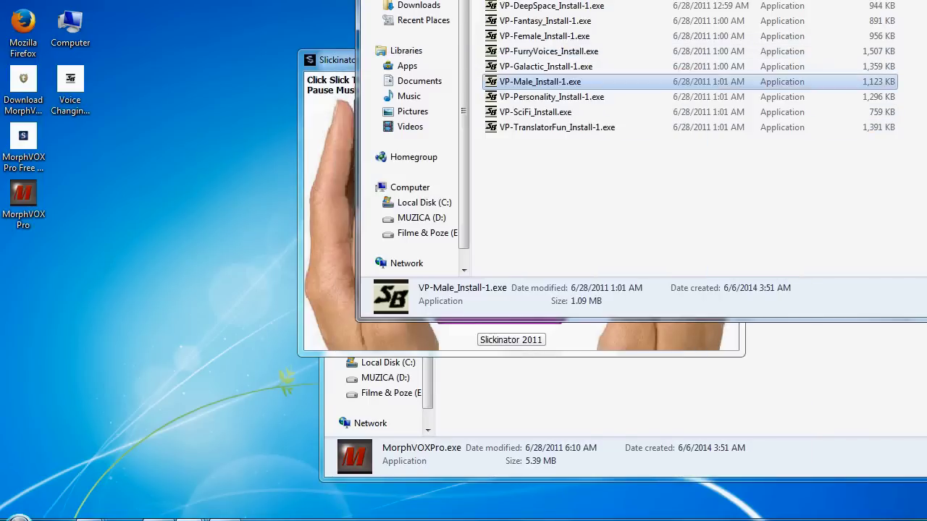
Install the female voice pack from VP-Female_Install-1.exe as administrator
right_click(570, 36)
left_click(634, 56)
left_click(662, 334)
left_click(662, 334)
left_click(662, 334)
Install the Fantasy Voice Pack from VP-Fantasy_Install-1.exe as administrator
right_click(558, 21)
left_click(616, 41)
left_click(661, 334)
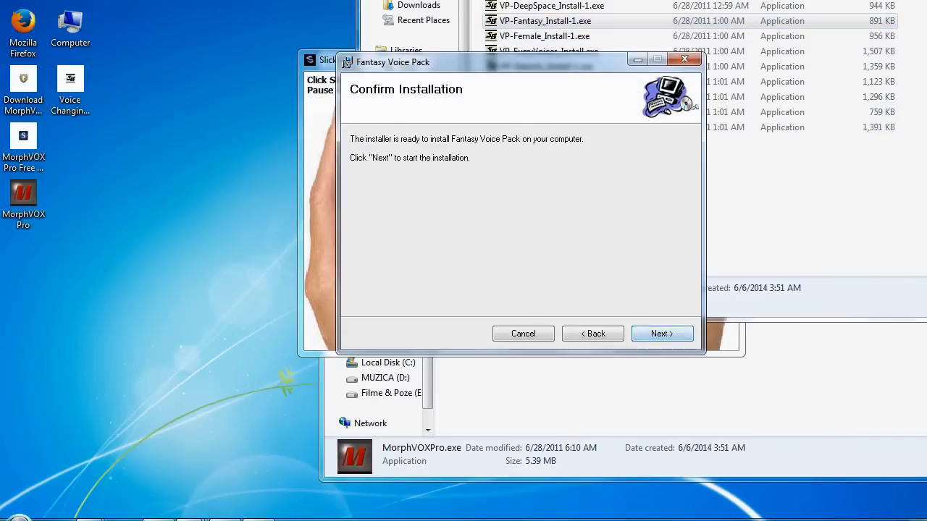
left_click(662, 333)
left_click(662, 333)
Install the deep space voice pack from VP-DeepSpace_Install-1.exe as administrator
right_click(558, 5)
left_click(616, 27)
left_click(662, 334)
left_click(662, 334)
Install the Creatures of Darkness voice pack from VP-CreaturesOfDarkness_Install-1.exe as administrator
right_click(592, 1)
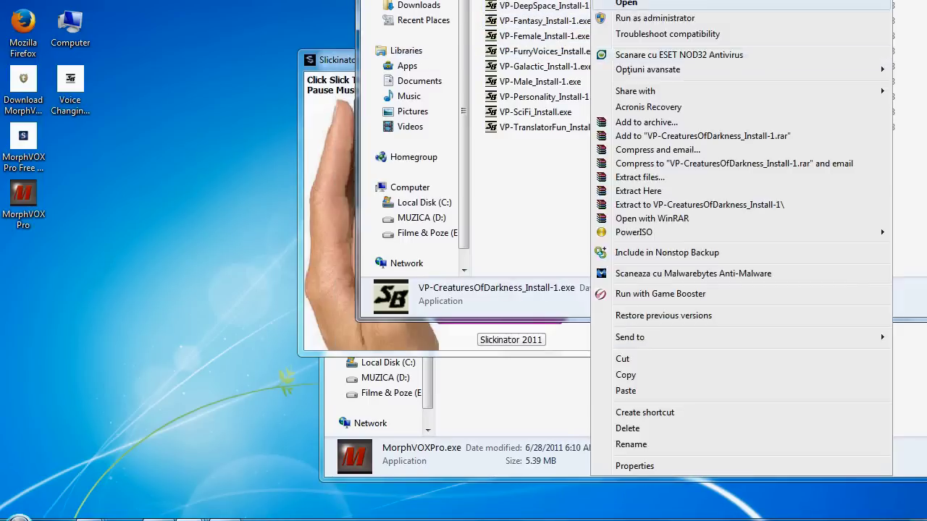
left_click(645, 18)
left_click(662, 334)
left_click(662, 333)
key("Return")
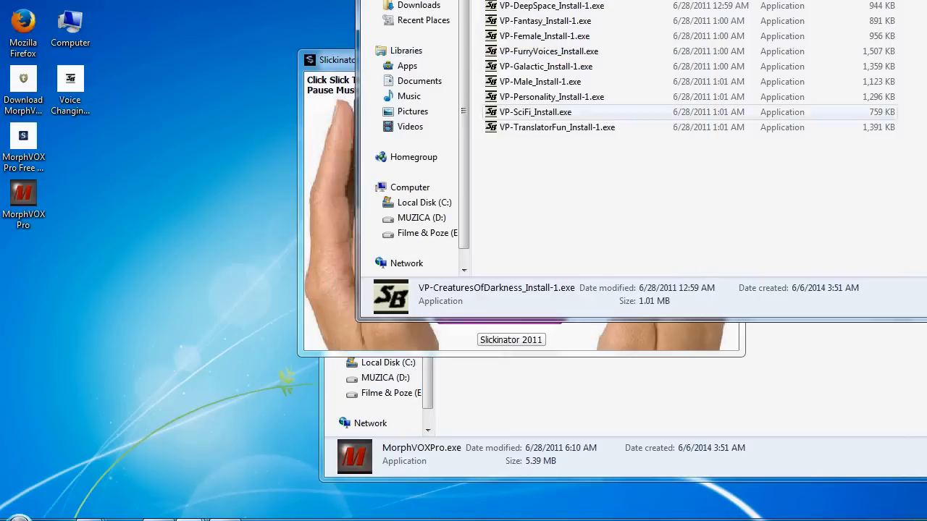
Open the Free alternative Skin folder and install the skin from Skin-BlueSatin_Install.exe
key("BackSpace")
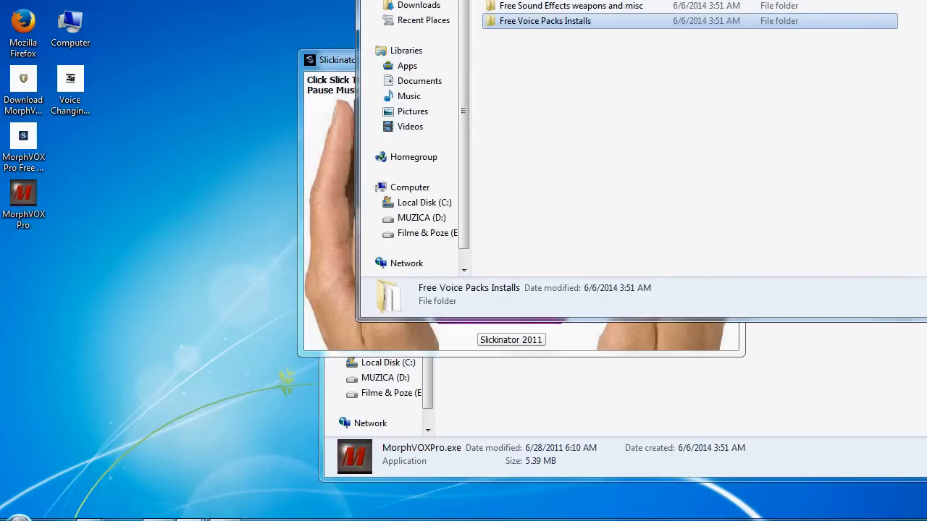
double_click(520, 0)
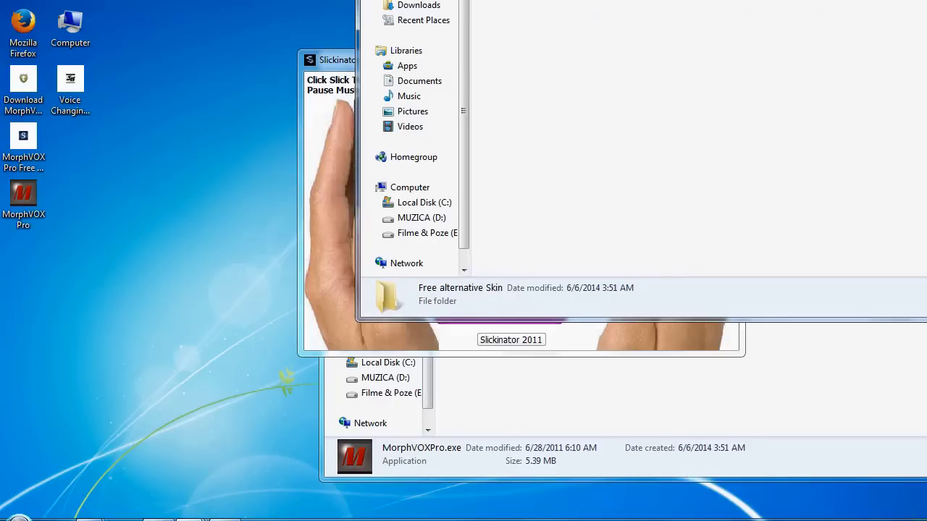
right_click(524, 0)
left_click(561, 2)
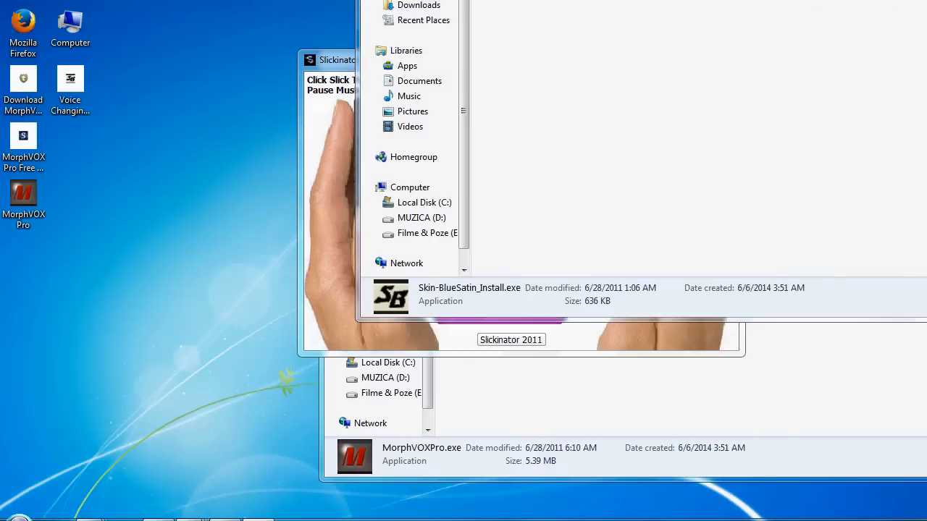
left_click(662, 333)
left_click(661, 334)
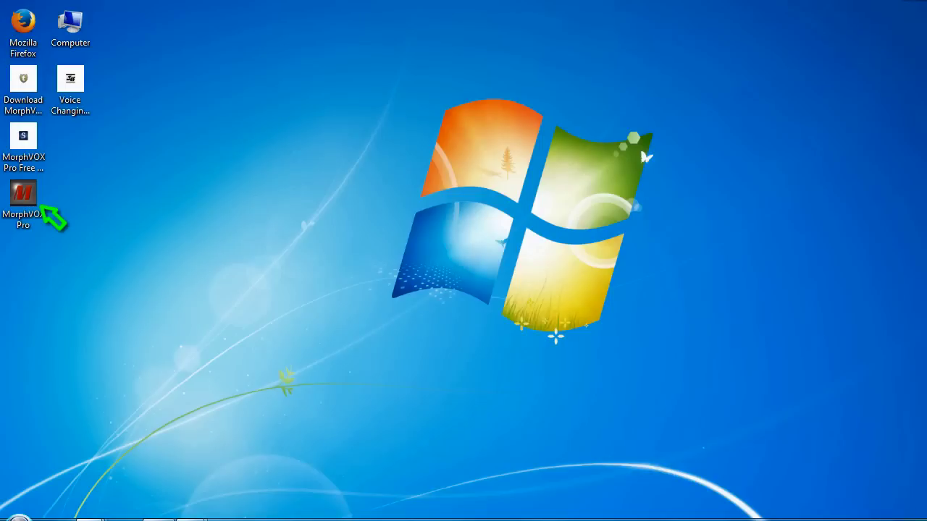
Launch MorphVOX Pro from its desktop shortcut
double_click(41, 206)
left_click(23, 204)
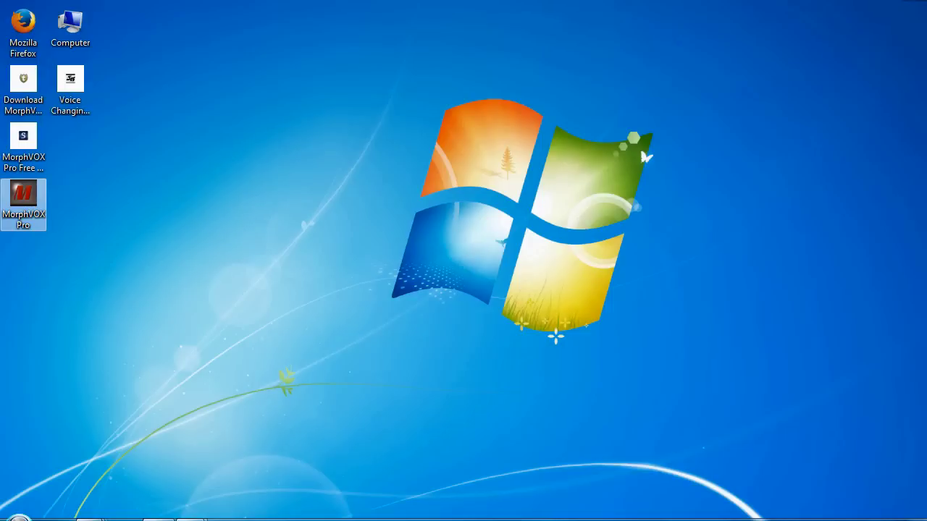
Launch MorphVOX Pro, choose the Realtek High Definition microphone in the Voice Doctor, and cancel the wizard at the voice profile page
double_click(23, 205)
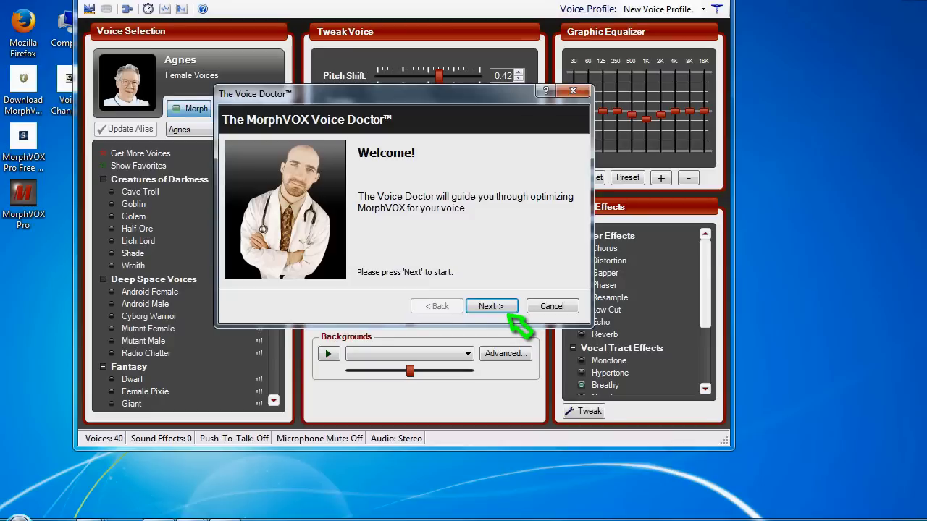
left_click(513, 312)
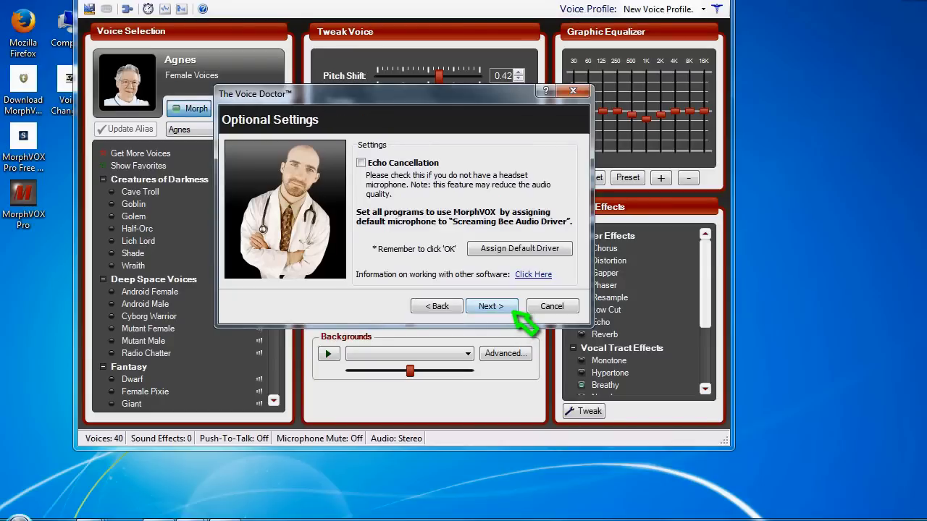
left_click(513, 312)
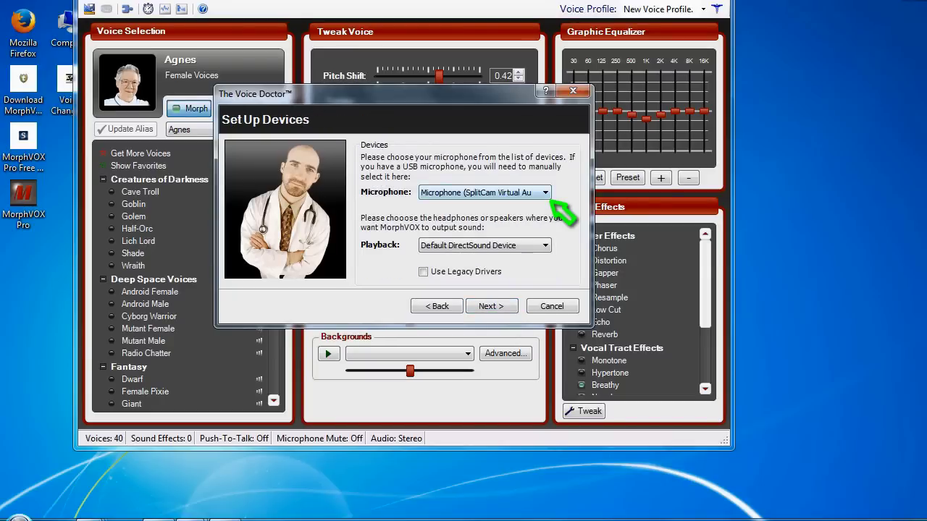
left_click(545, 192)
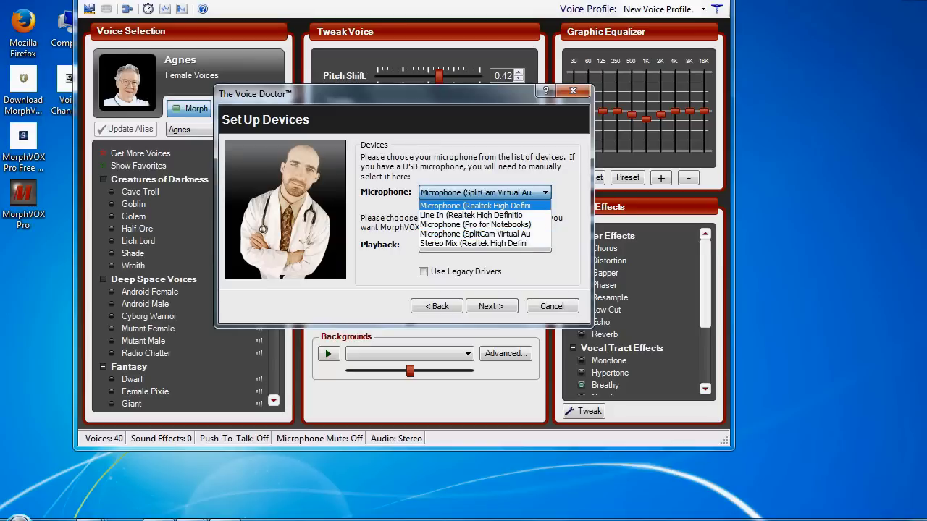
key("Return")
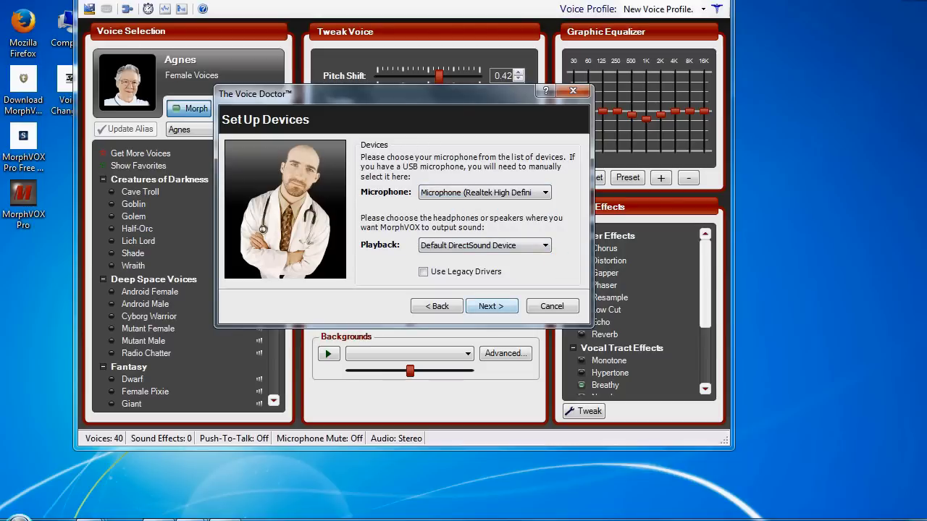
key("Return")
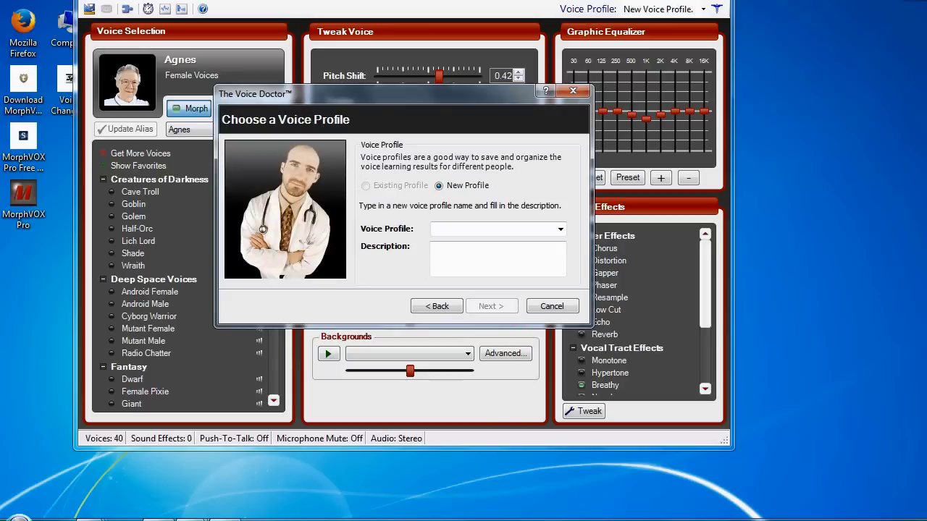
left_click(565, 311)
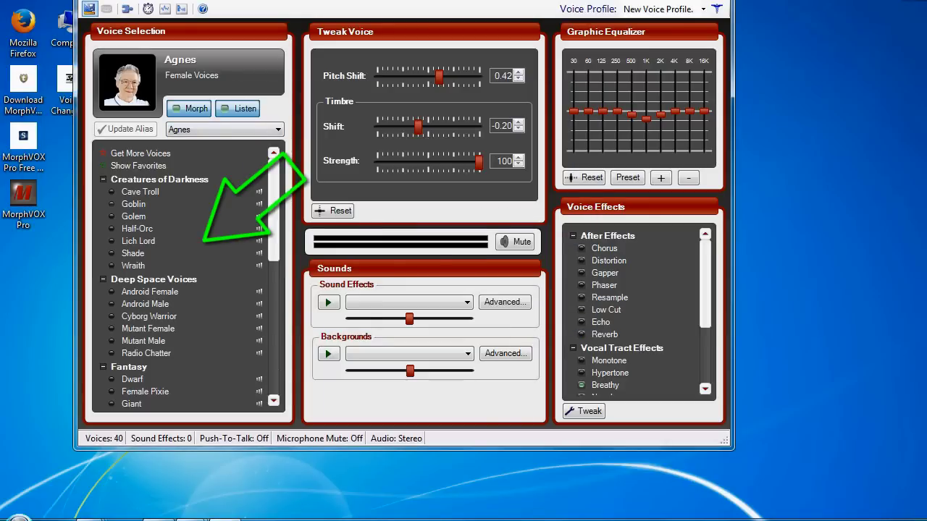
Select the Cave Troll voice and change the skin's scheme color to Blue in the preferences
left_click(141, 192)
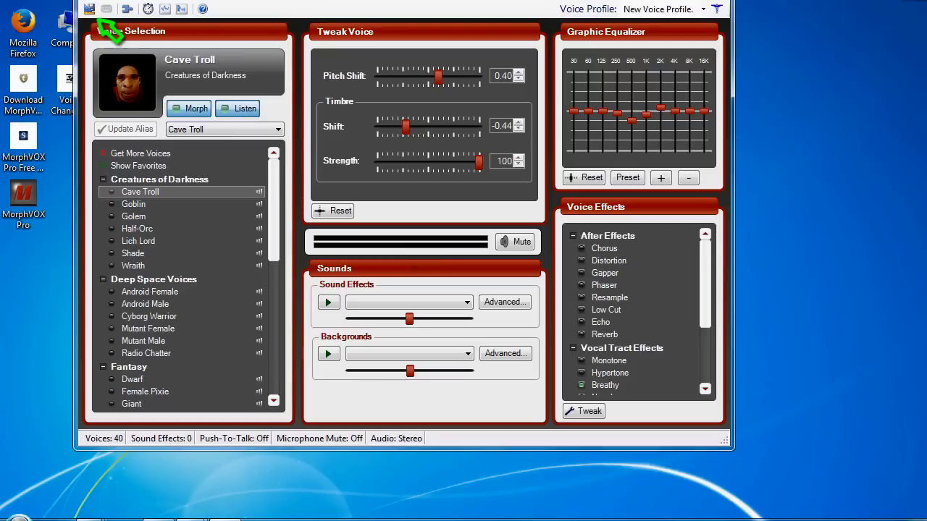
left_click(89, 9)
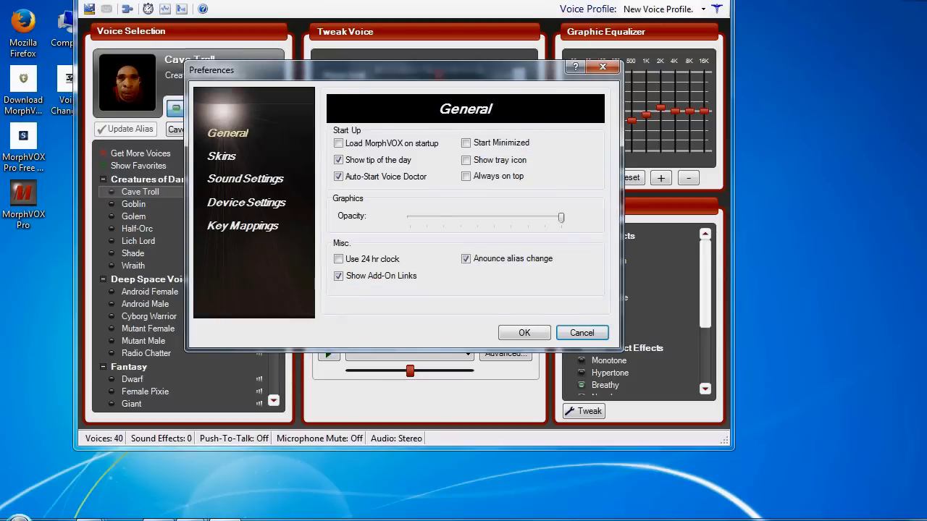
left_click(229, 155)
left_click(499, 140)
left_click(450, 165)
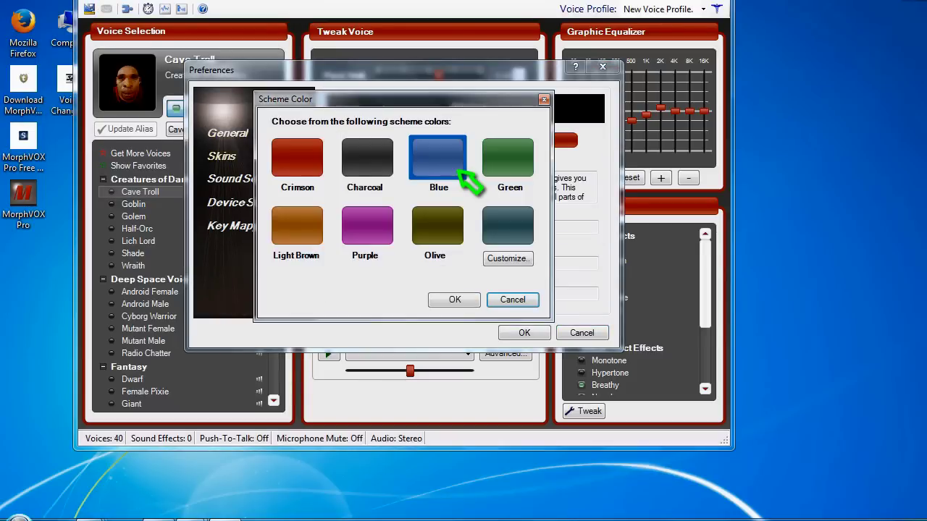
left_click(450, 300)
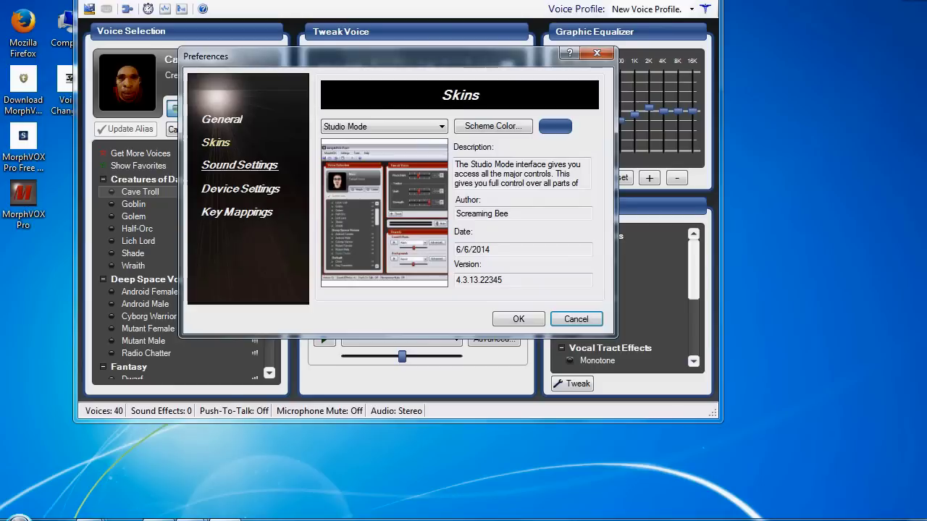
Enable Use Legacy Drivers in the device settings and apply the preferences
left_click(242, 193)
left_click(403, 189)
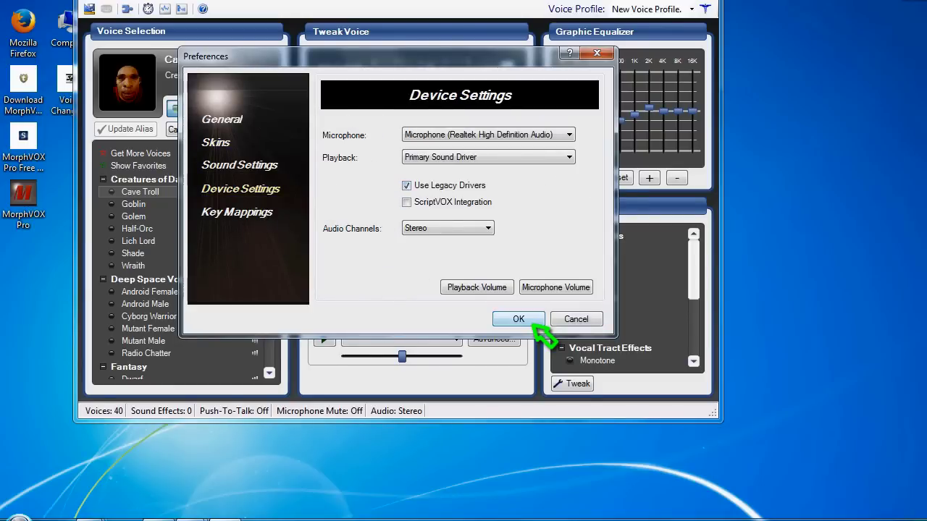
left_click(525, 320)
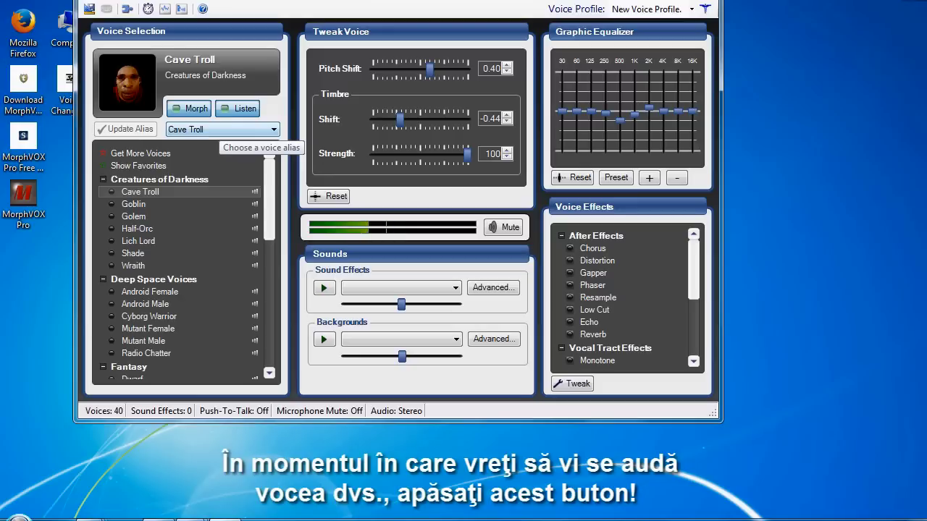
Toggle voice morphing off and back on to compare the natural voice with the Cave Troll voice
left_click(190, 109)
left_click(190, 108)
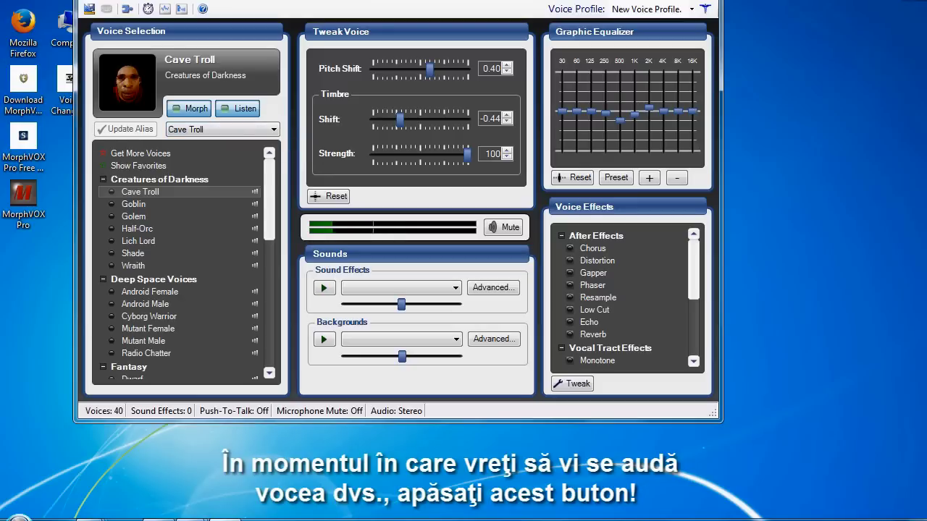
left_click(190, 108)
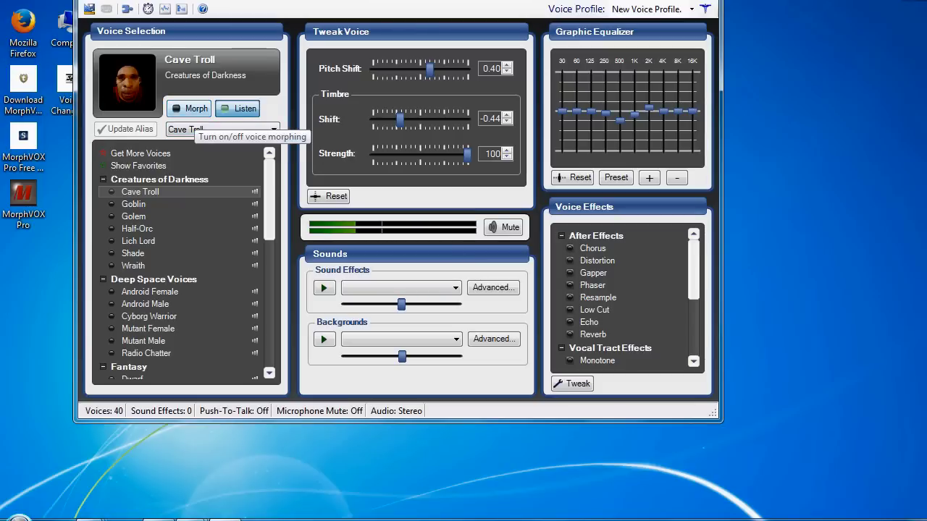
left_click(189, 108)
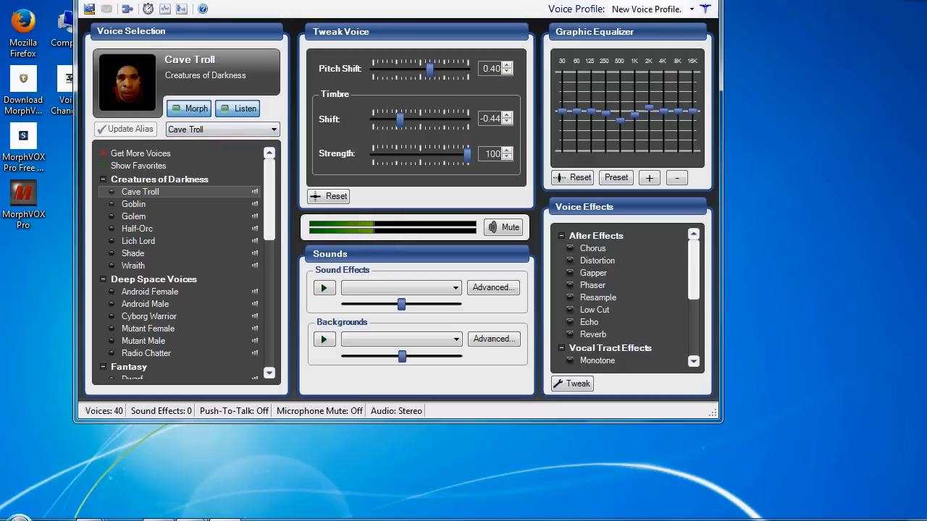
Try the Goblin voice, and on the Shade voice set the timbre shift to -0.04 and the pitch shift to 0.07
left_click(145, 205)
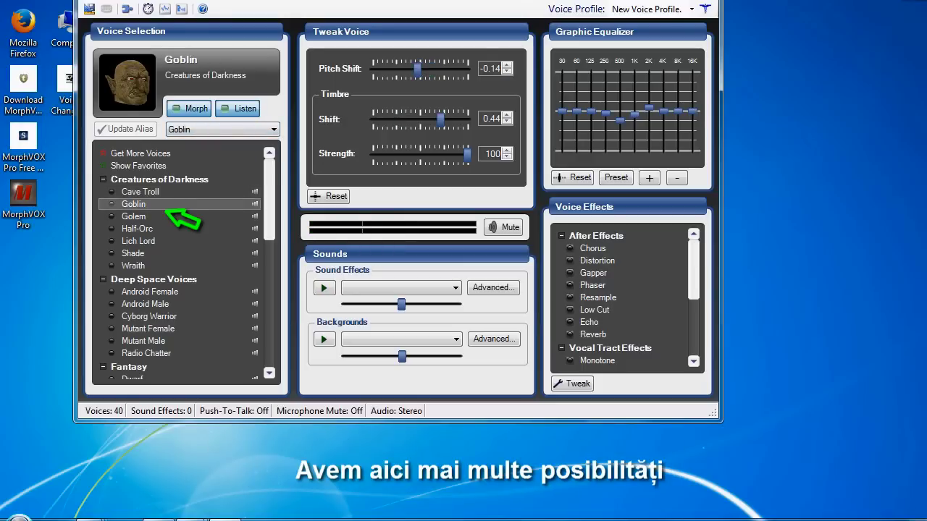
left_click(172, 255)
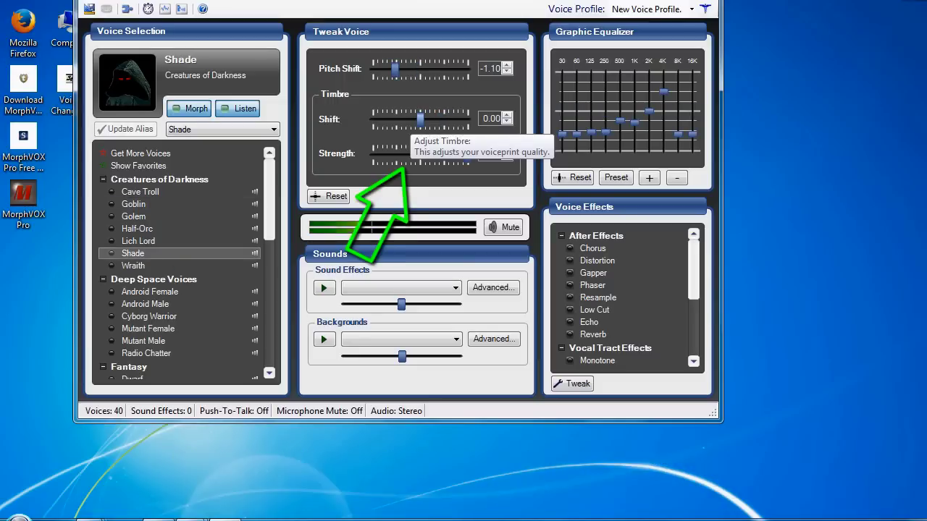
mouse_move(420, 119)
left_mouse_down()
mouse_move(459, 119)
mouse_move(378, 118)
mouse_move(418, 120)
left_mouse_up()
left_click_drag(394, 69, 422, 68)
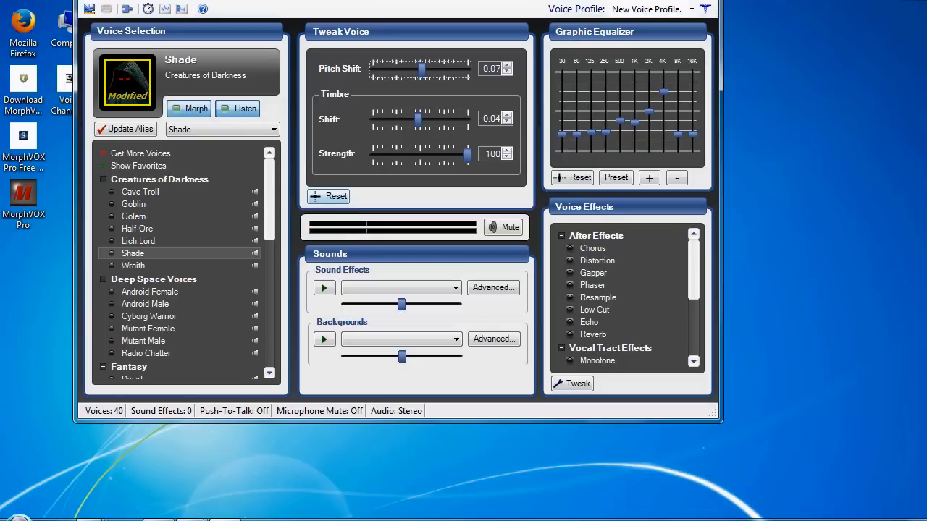
Reset the pitch and timbre tweaks of the Shade voice and try to raise the 60 Hz equalizer band
left_click(328, 197)
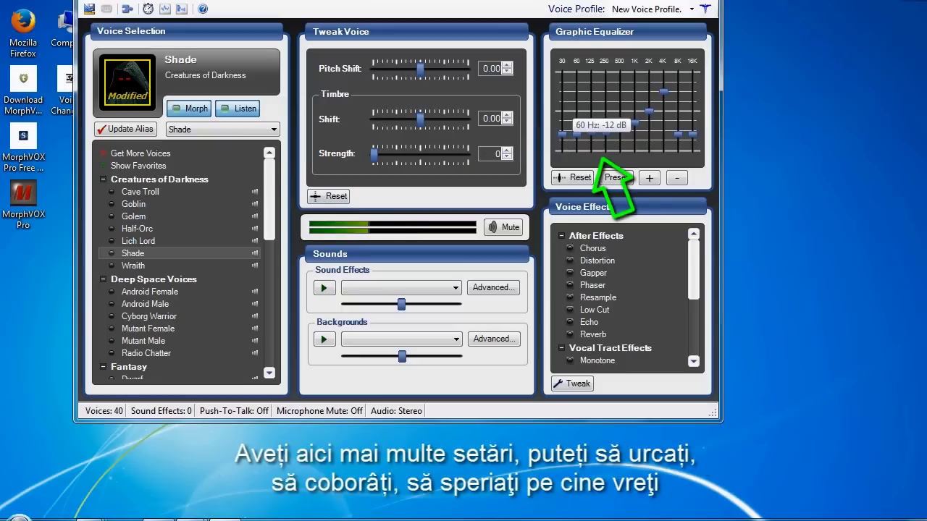
left_click_drag(577, 134, 577, 100)
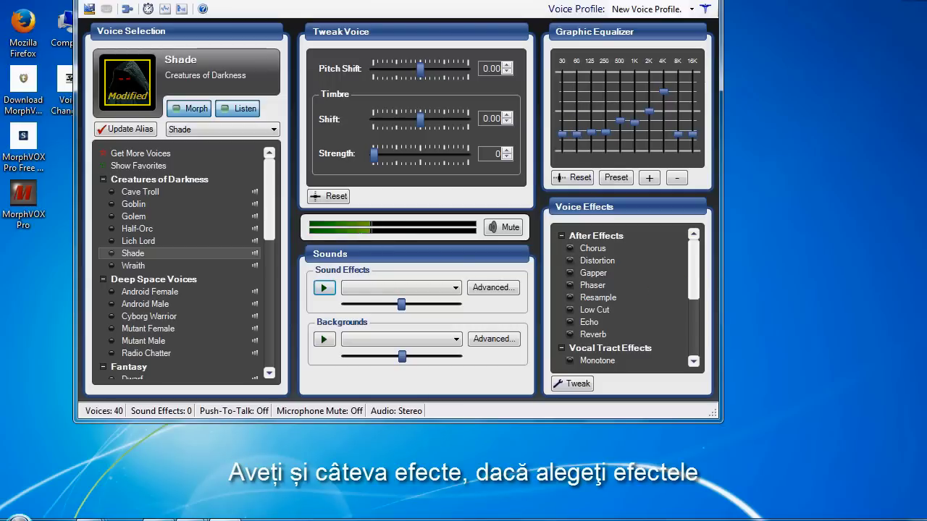
Audition the Android Male, Android Female, Mutant Female and Cyborg Warrior voices from Deep Space Voices
left_click(145, 304)
left_click(150, 292)
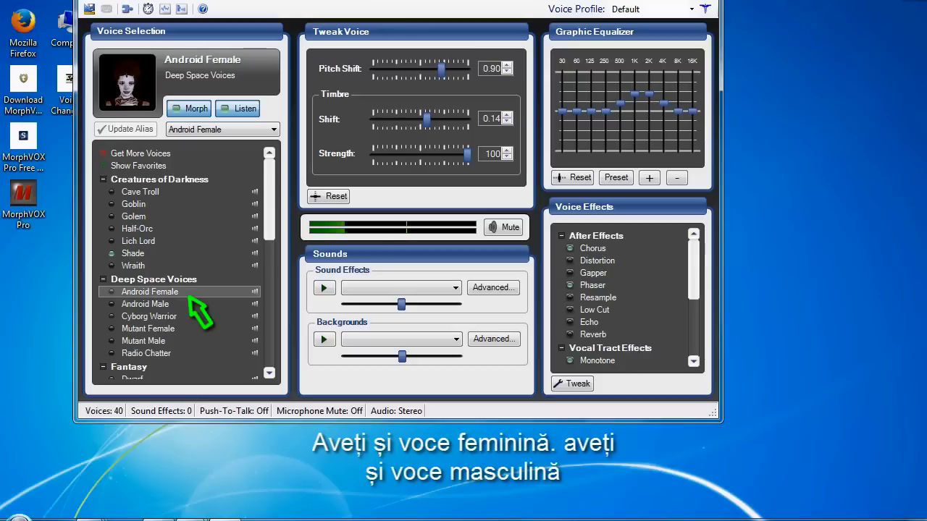
left_click(148, 329)
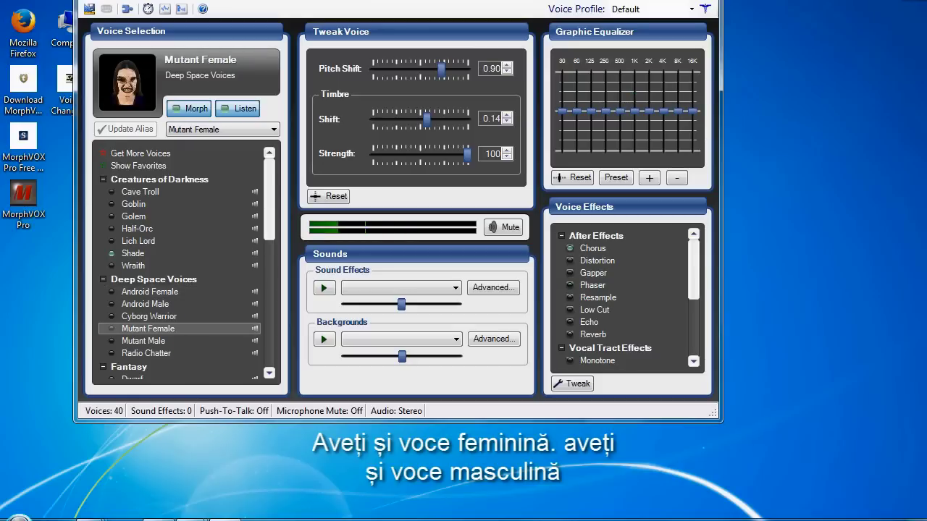
left_click(149, 316)
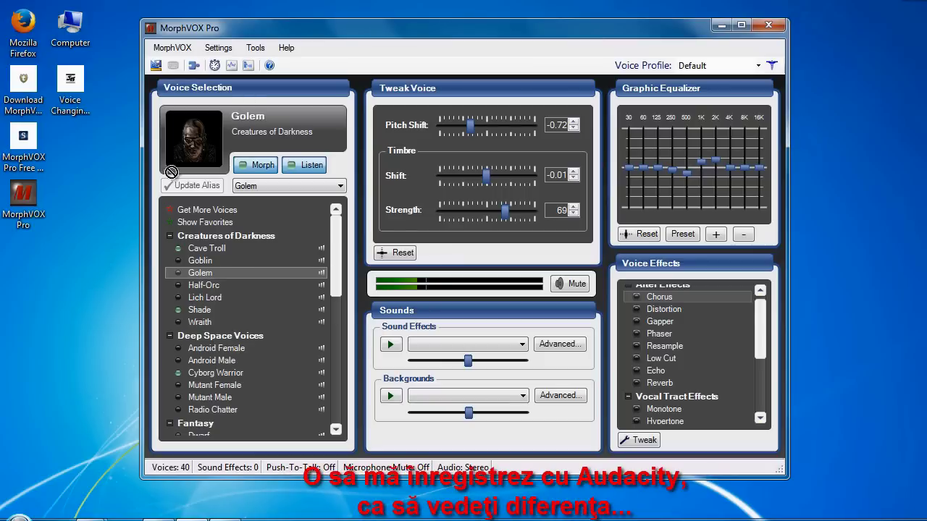
Turn off voice morphing and launch Audacity from a shortcut placed on the desktop, keeping its recording controls uncovered by MorphVOX Pro
left_click_drag(169, 172, 54, 312)
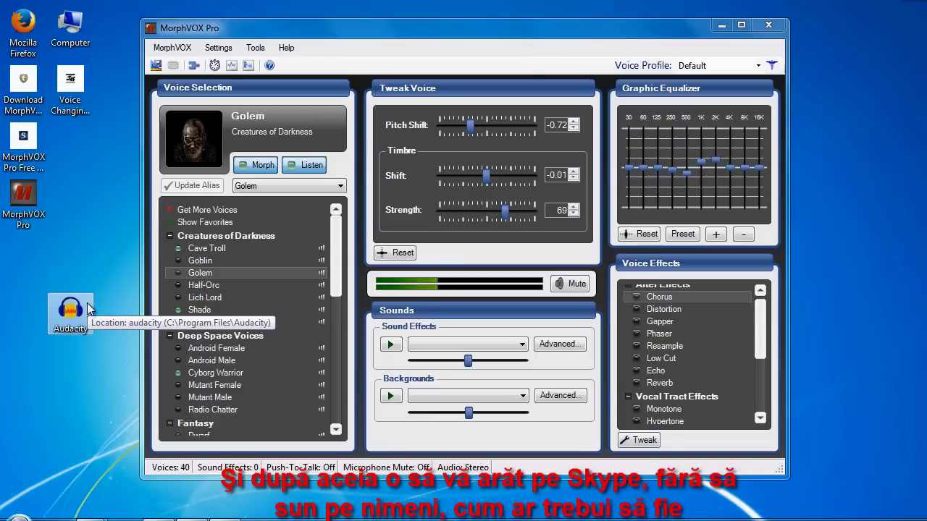
left_click(251, 167)
left_click(66, 312)
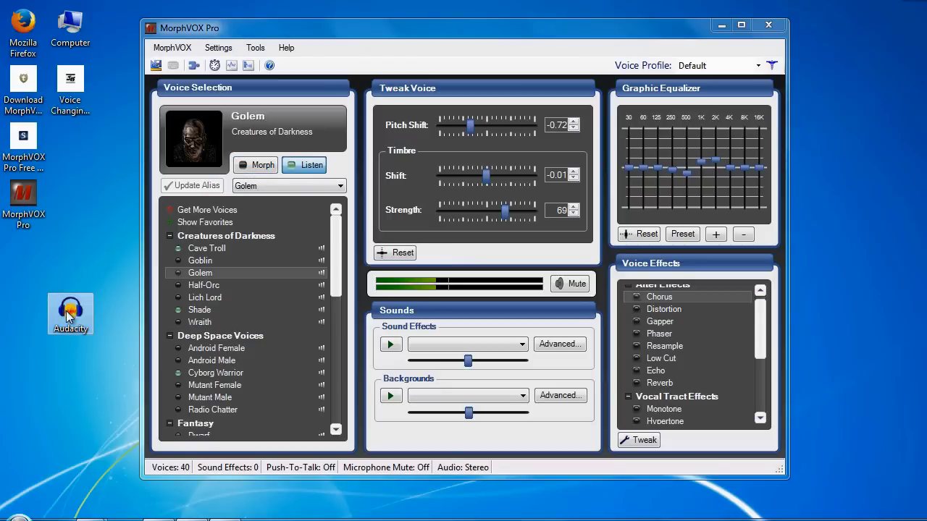
left_click_drag(490, 36, 502, 169)
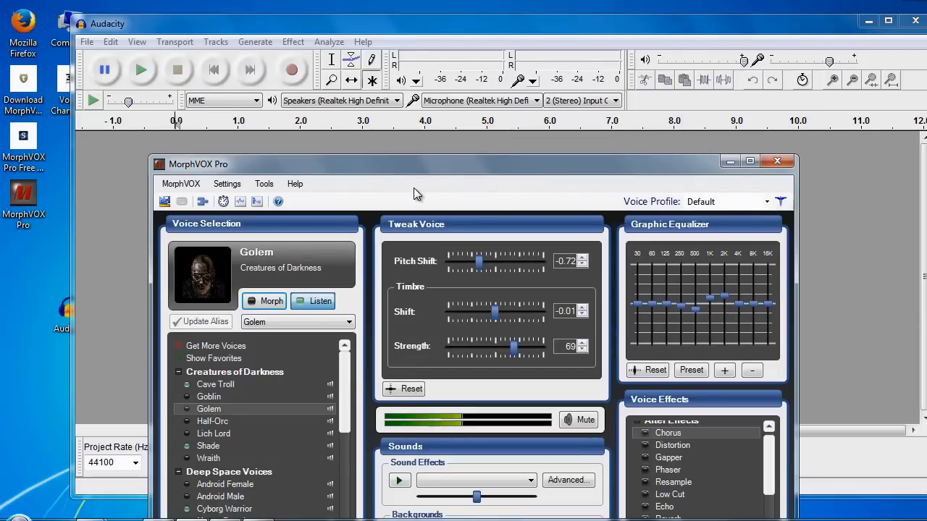
left_click_drag(378, 164, 385, 190)
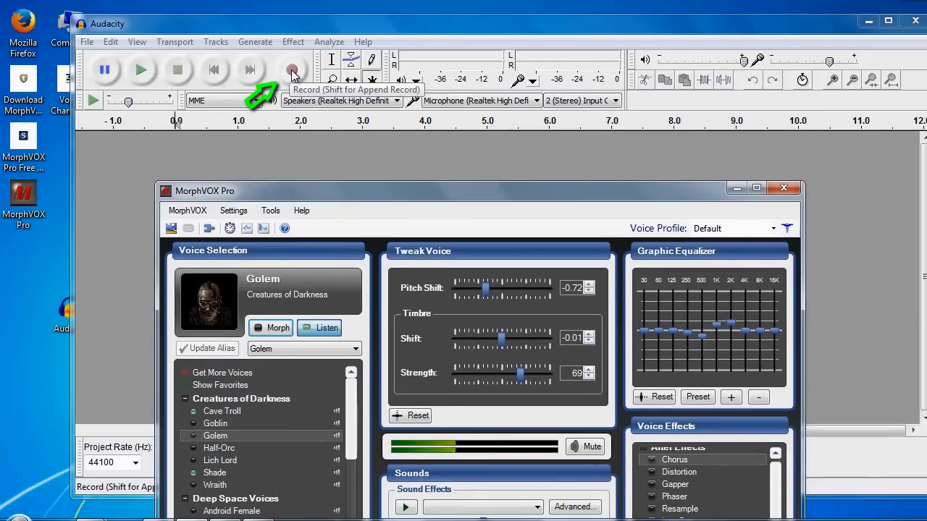
Record about 6 seconds of the unmorphed voice in Audacity and play the recording back
left_click(292, 72)
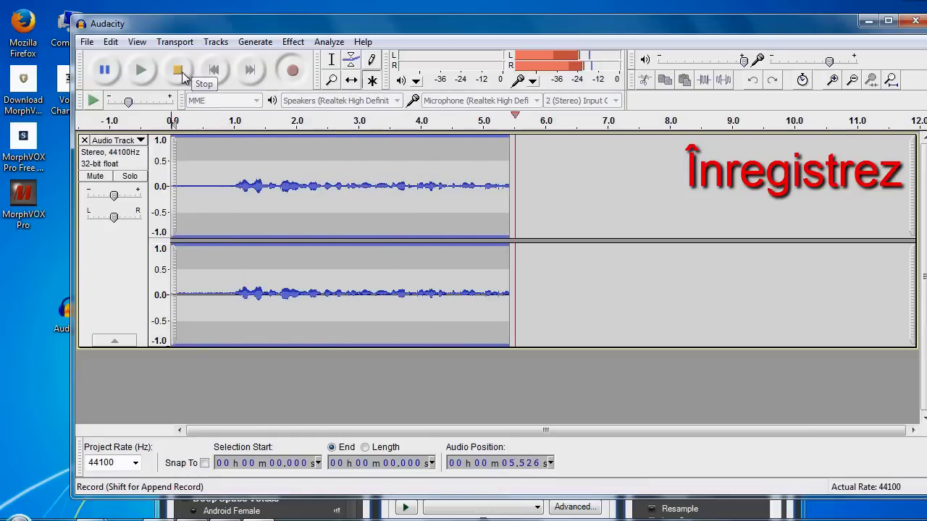
left_click(179, 71)
left_click(139, 69)
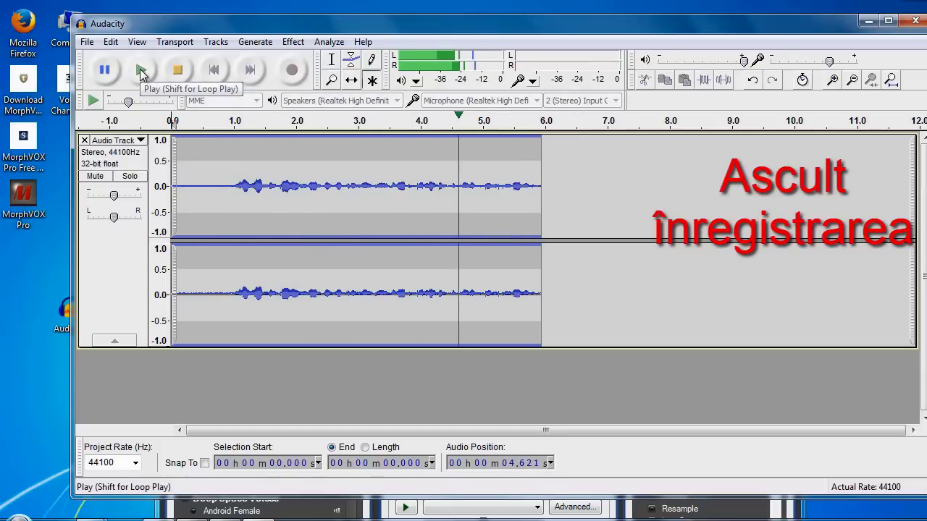
left_click(181, 70)
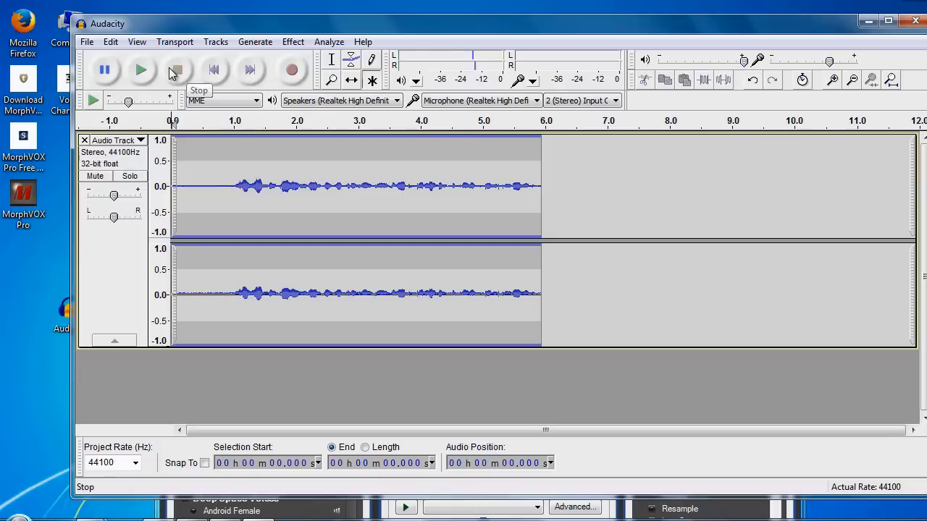
Undo the Audacity recording, switch back to MorphVOX Pro and turn voice morphing on for the Golem voice
left_click(110, 42)
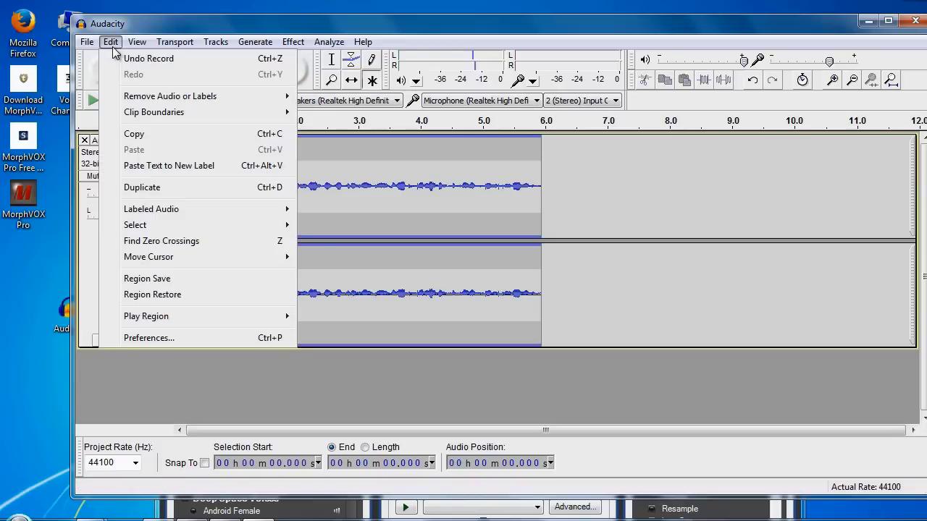
left_click(131, 58)
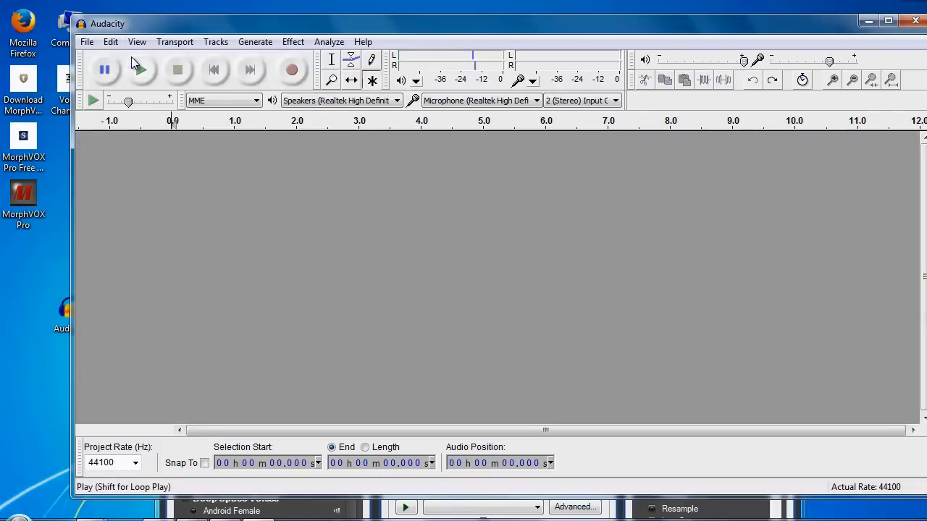
left_click(746, 511)
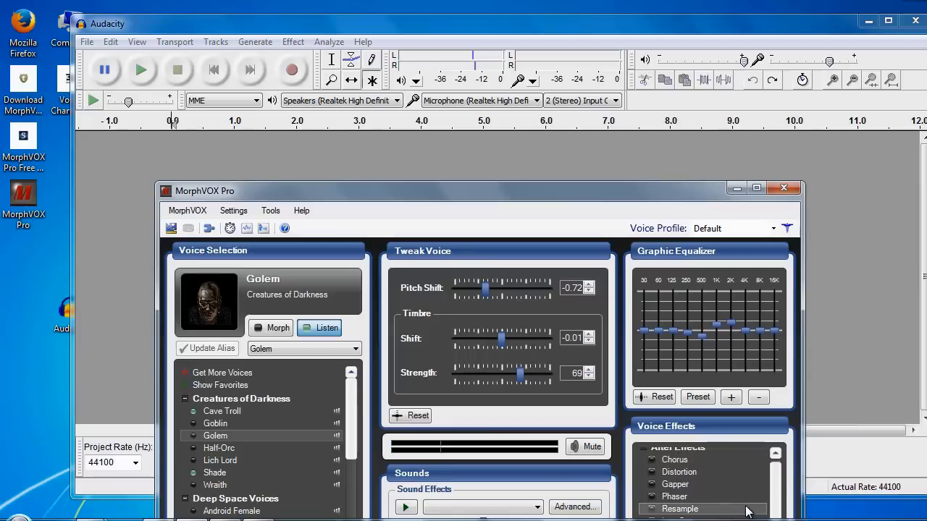
left_click(274, 330)
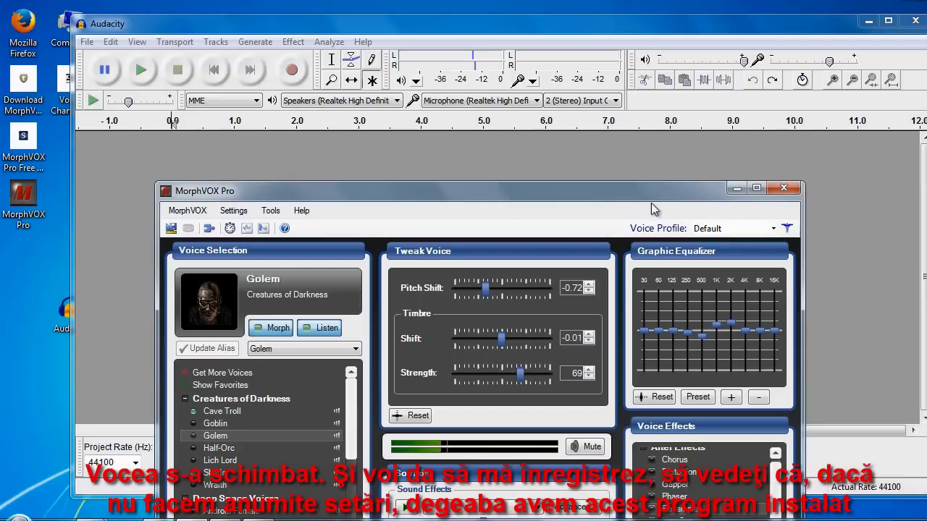
Switch to Audacity, record about 6 seconds of voice with Golem morphing on, and play the recording back
left_click(648, 165)
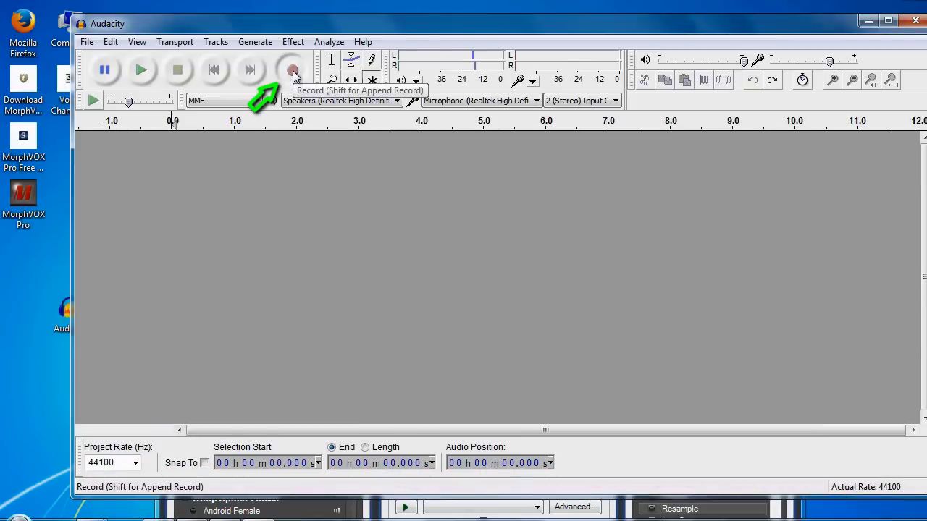
left_click(292, 71)
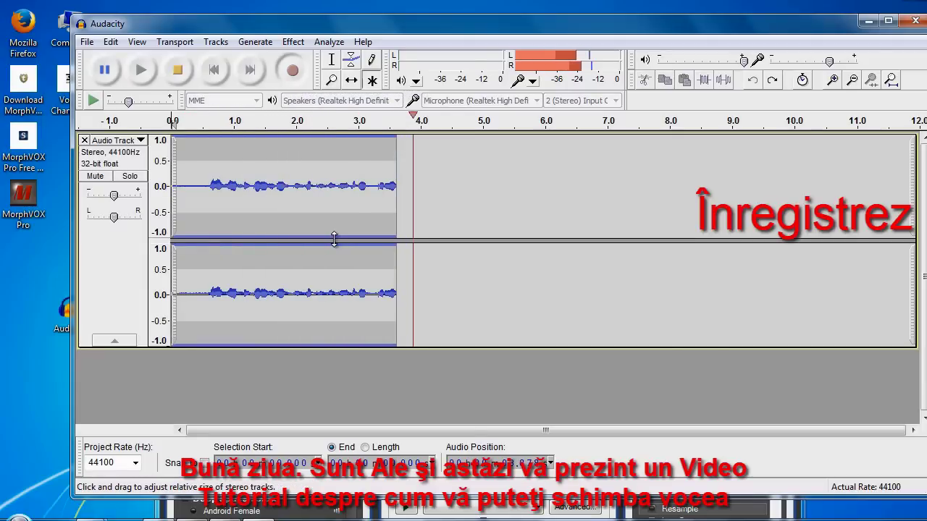
left_click(177, 70)
left_click(141, 70)
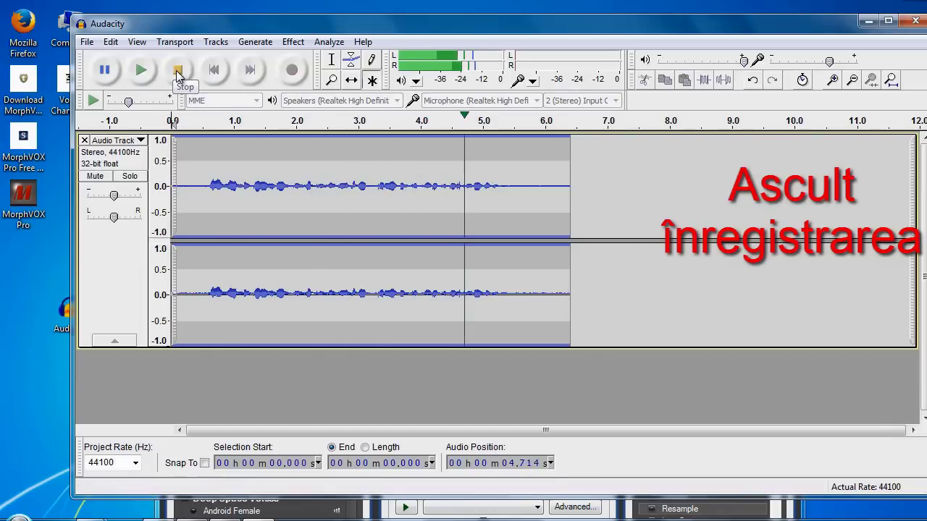
left_click(176, 70)
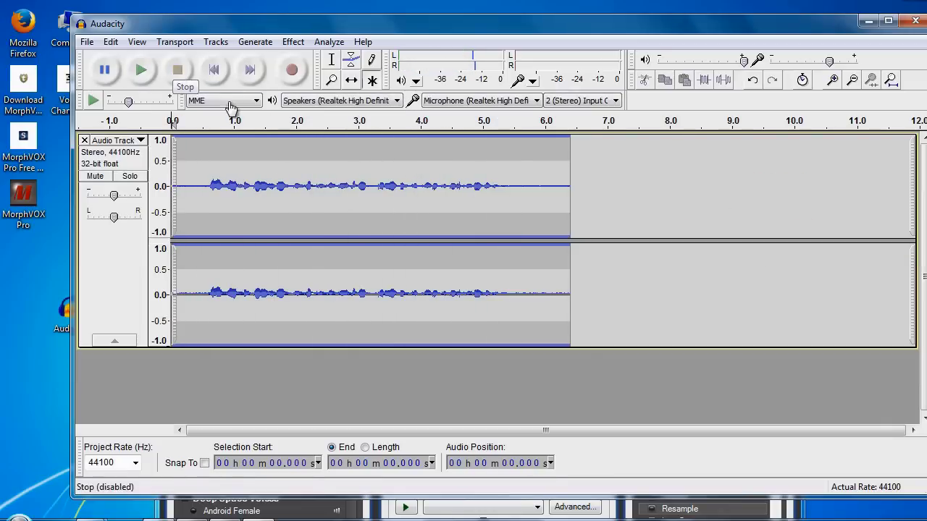
Turn off voice morphing in MorphVOX Pro and set Audacity's recording device to Microphone (Screaming Bee Audio)
left_click(738, 510)
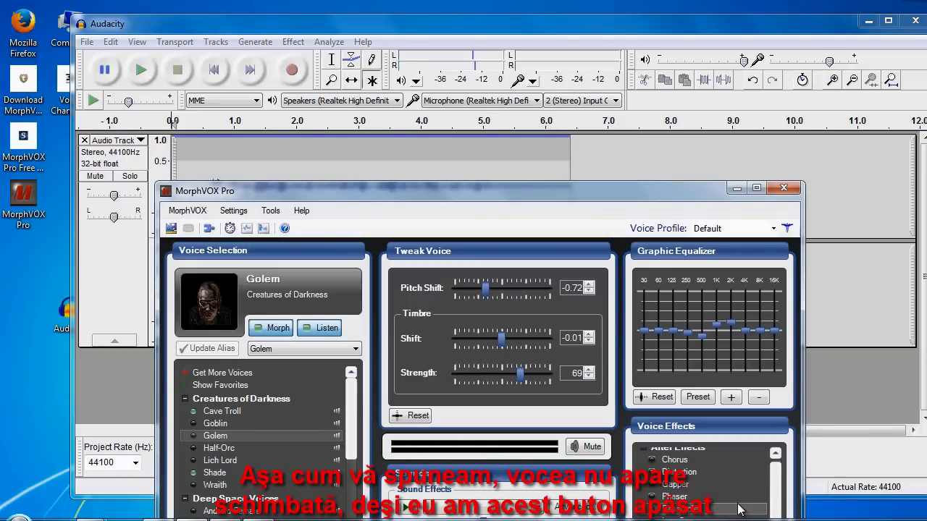
left_click(271, 327)
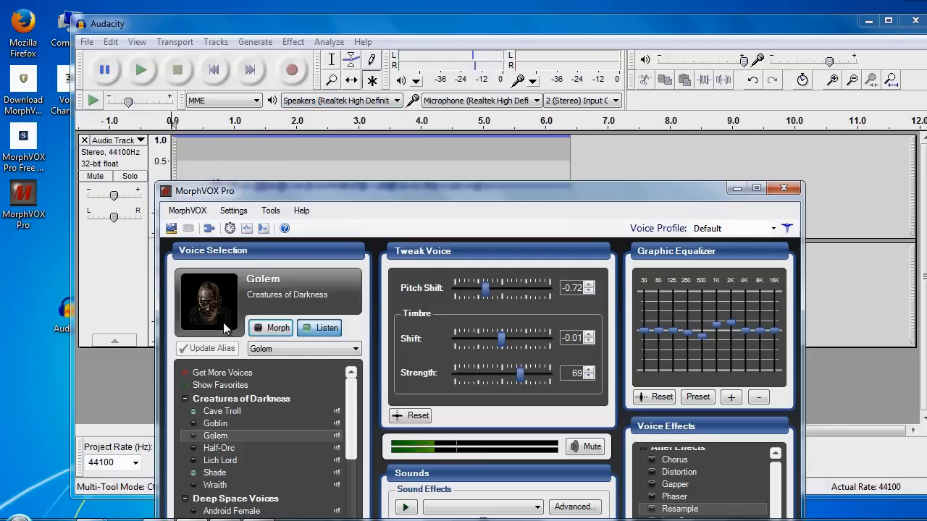
left_click(536, 100)
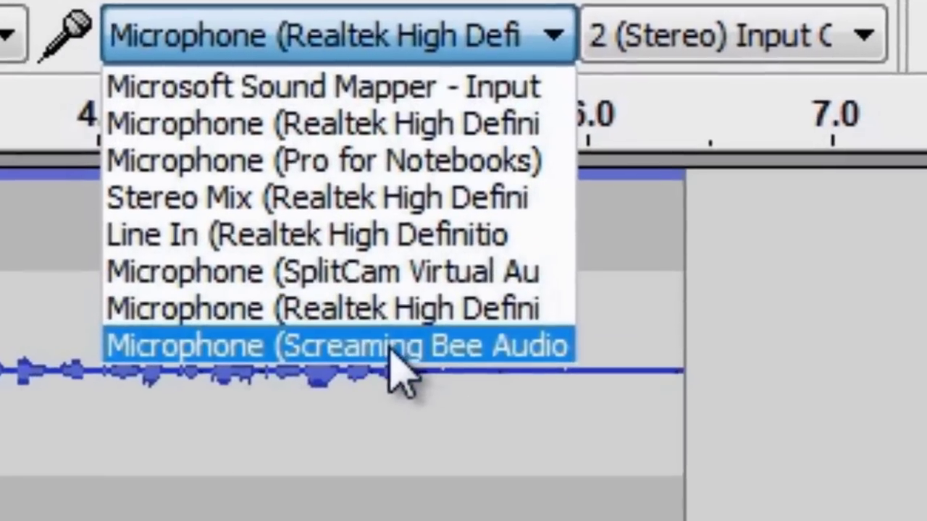
left_click(443, 264)
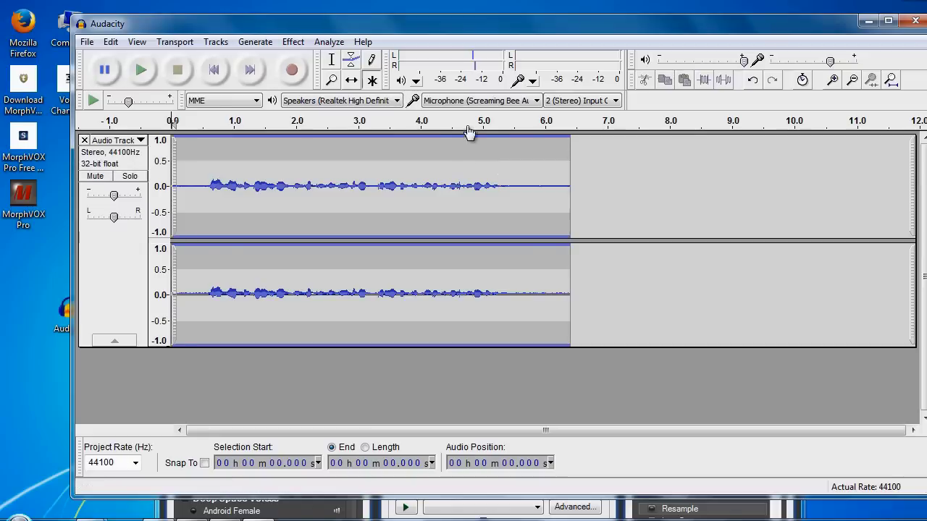
Undo the previous Audacity recording and bring MorphVOX Pro forward with morphing on for the Golem voice
left_click(112, 47)
left_click(134, 60)
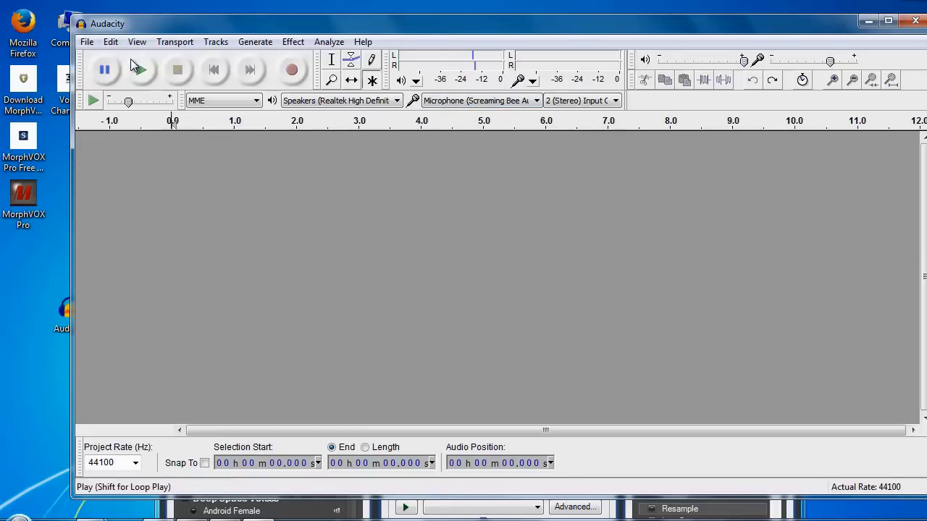
left_click_drag(205, 184, 204, 173)
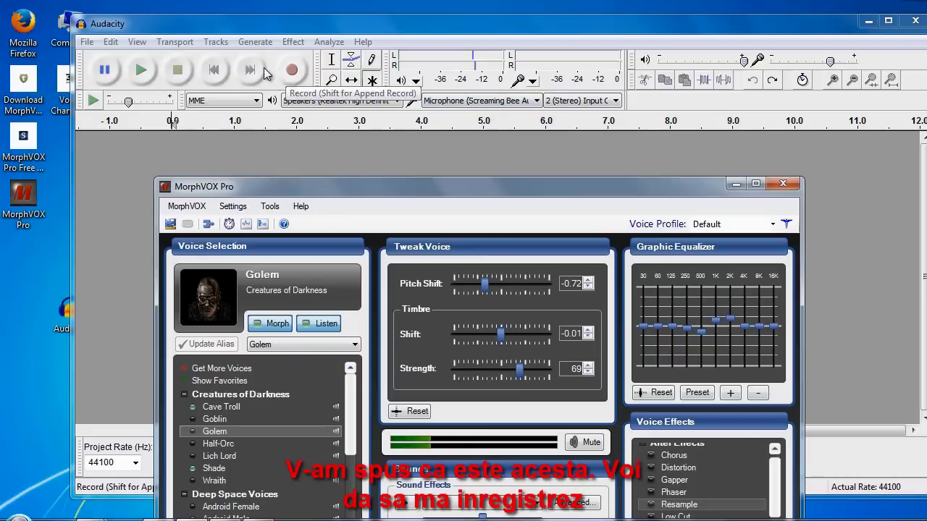
Record about 8 seconds of the Golem voice in Audacity through the Screaming Bee microphone and play it back
left_click(293, 73)
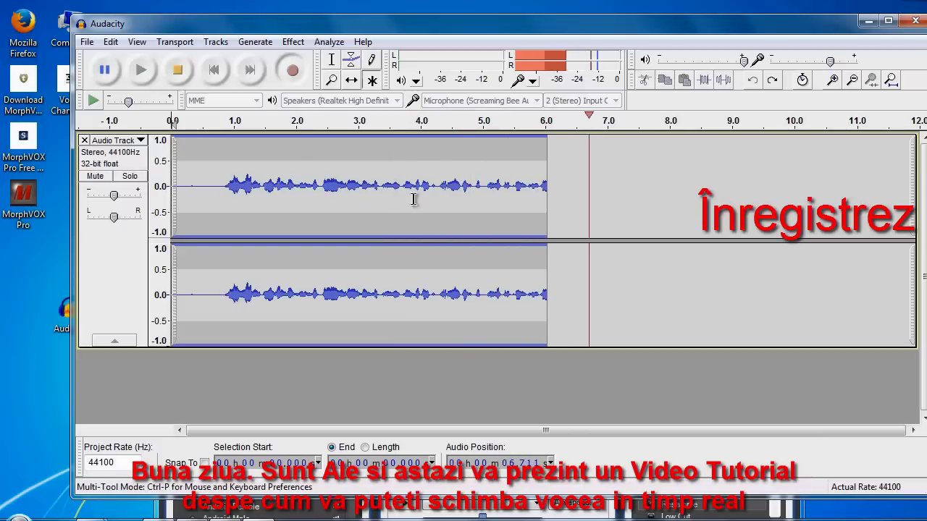
left_click(180, 70)
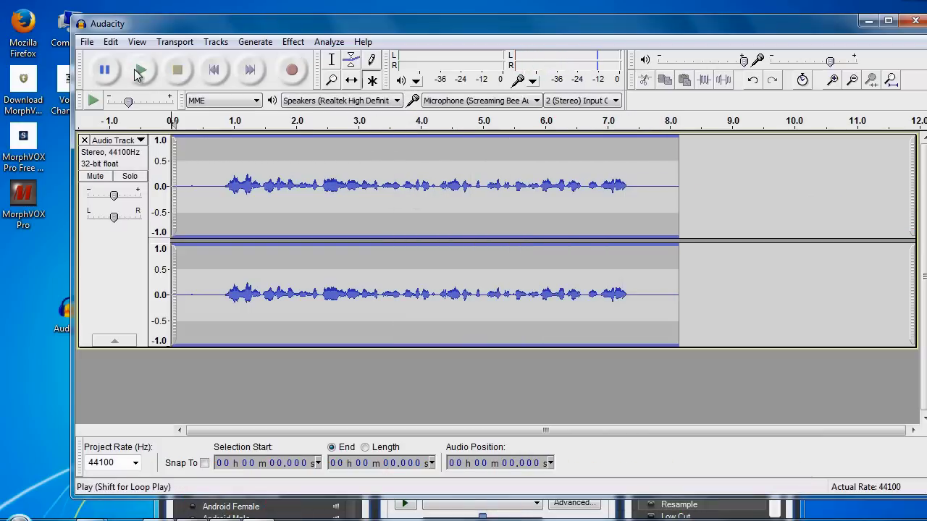
left_click(142, 70)
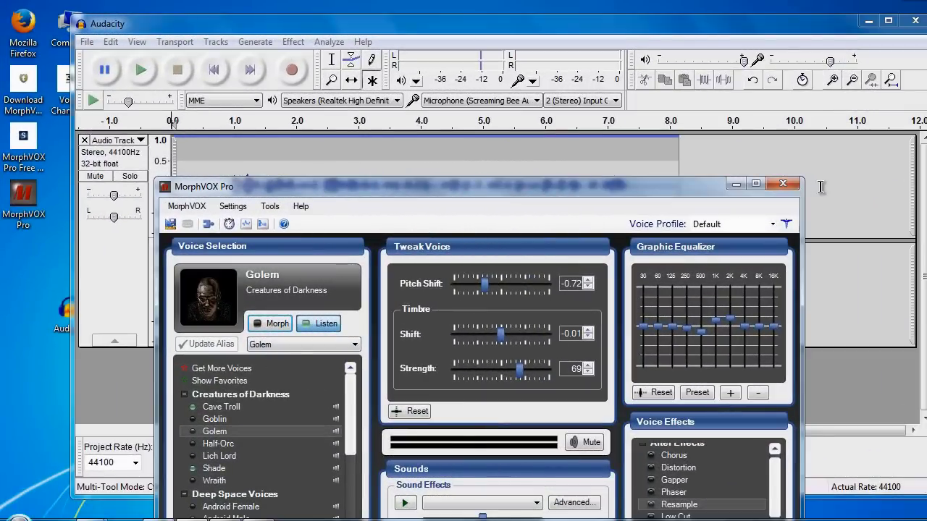
Switch to Skype and choose Microphone (Screaming Bee Audio) as the microphone in its audio settings
left_click(822, 187)
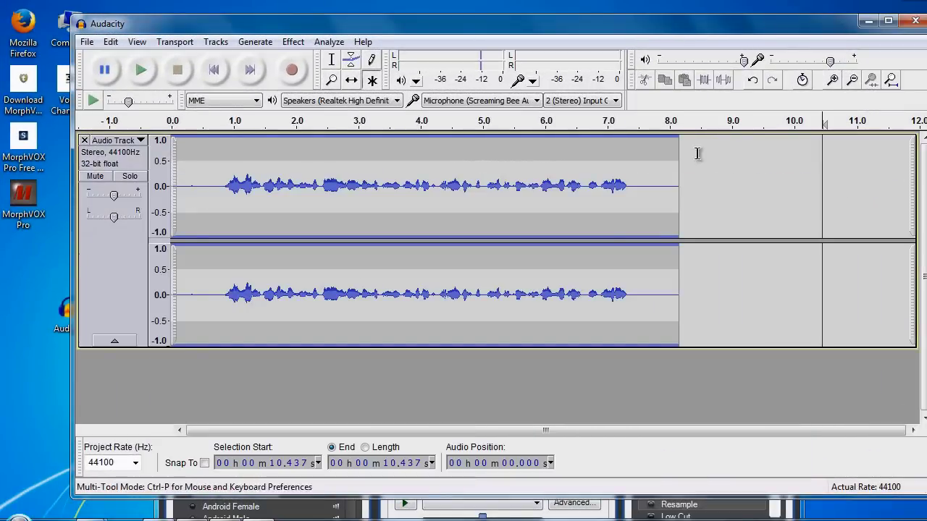
left_click(319, 518)
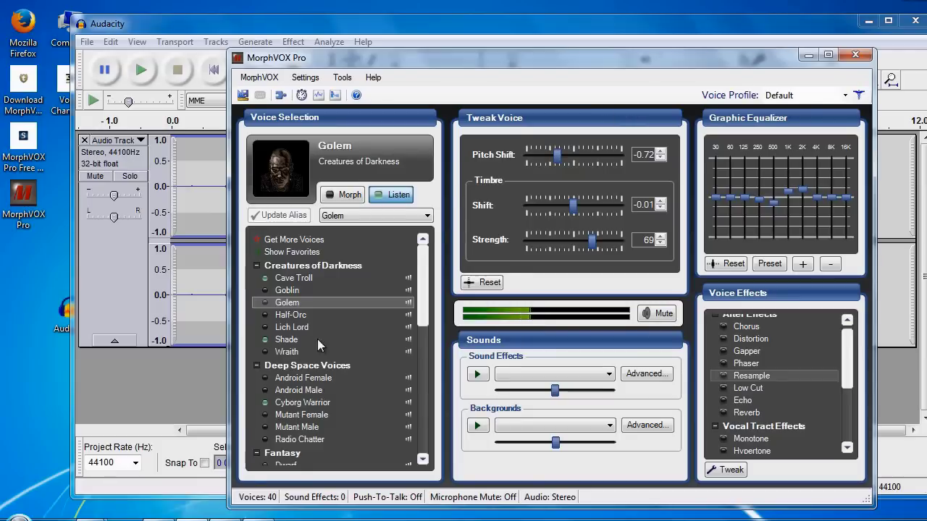
key("alt+Tab")
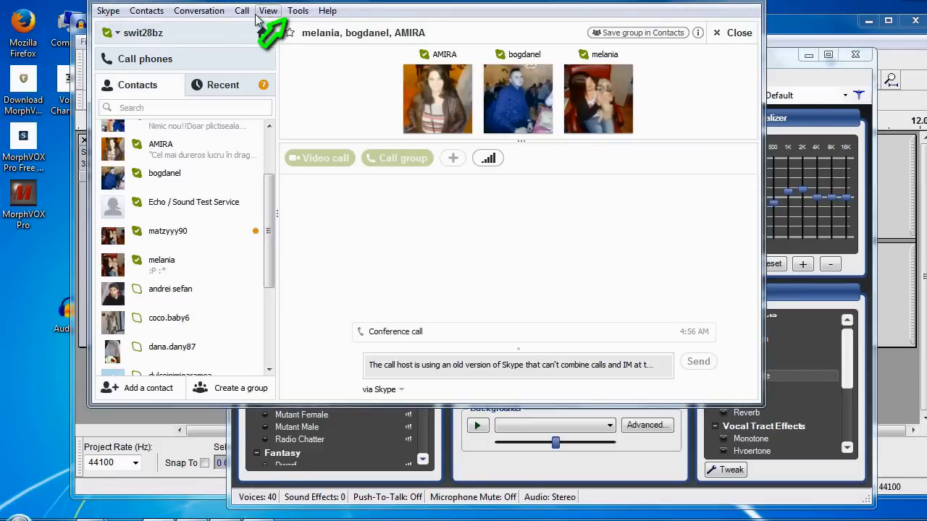
left_click(297, 10)
left_click(319, 113)
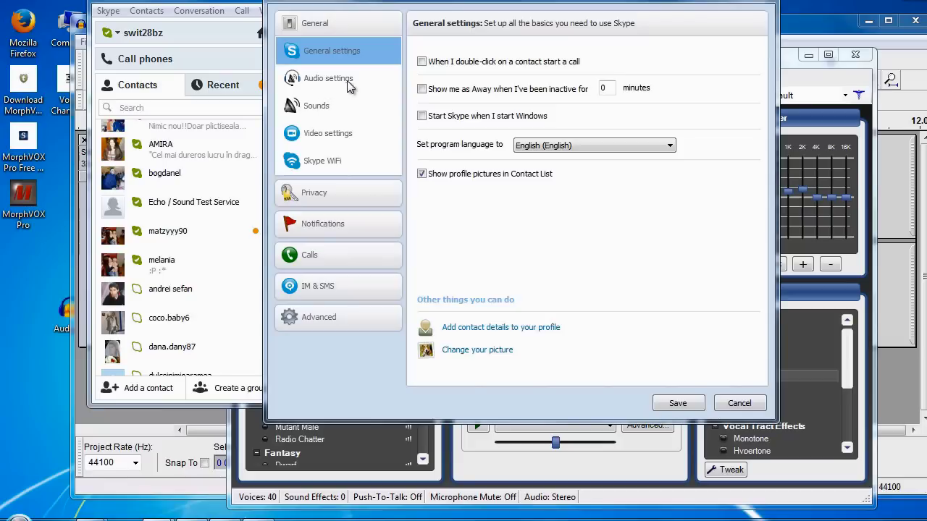
left_click(337, 79)
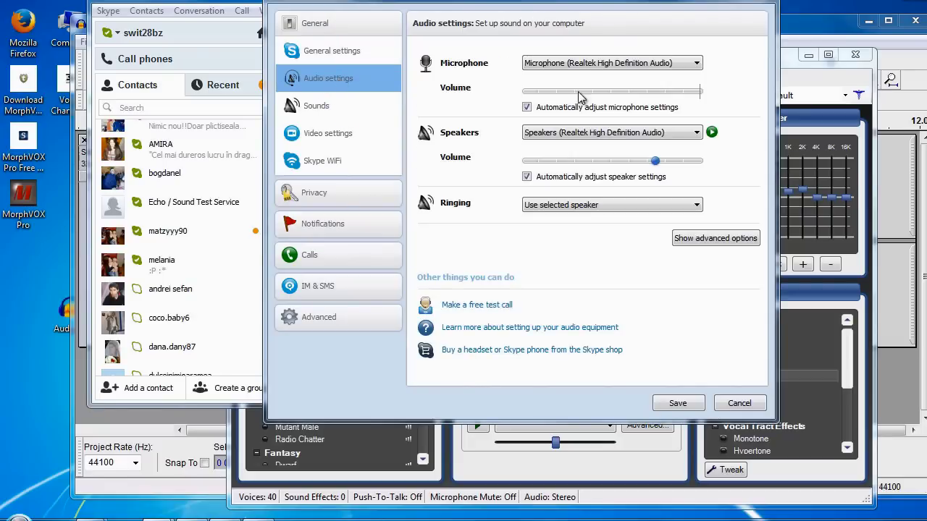
left_click(697, 63)
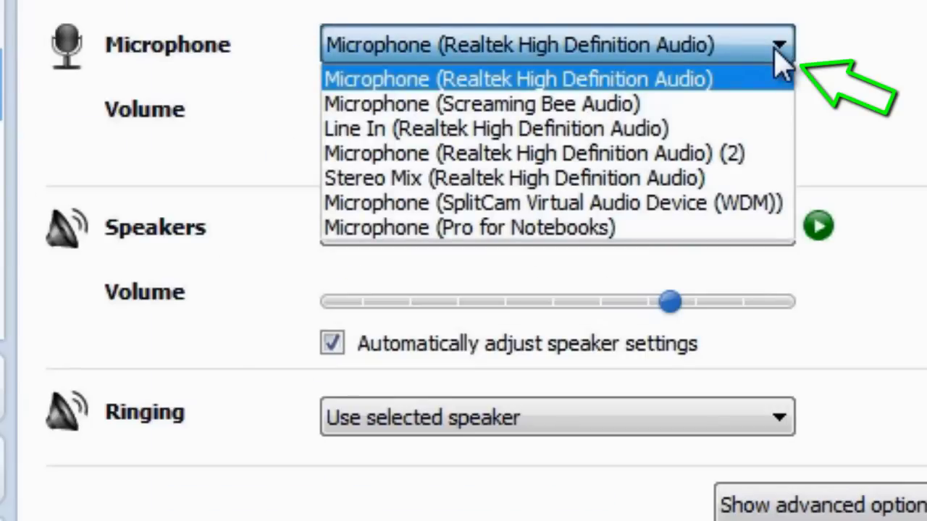
left_click(536, 114)
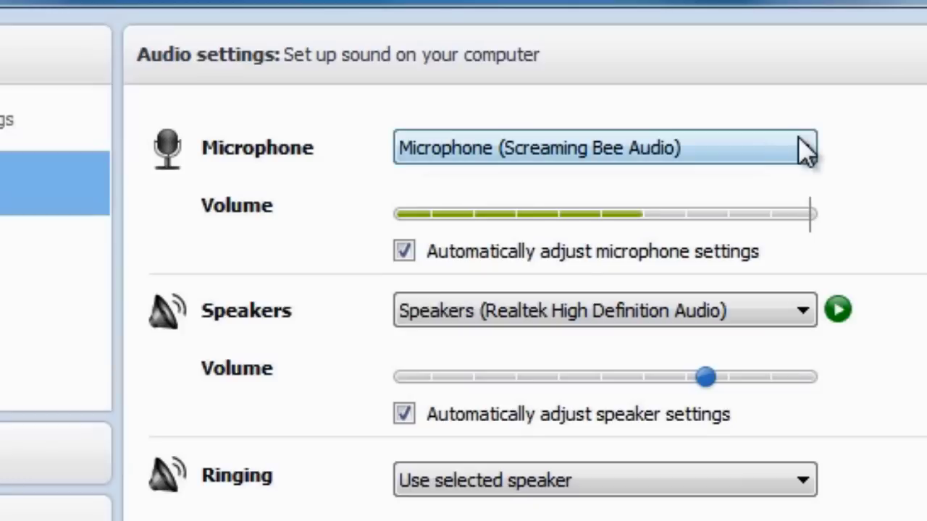
Set Skype's microphone back to Microphone (Realtek High Definition Audio) and save the settings
left_click(800, 145)
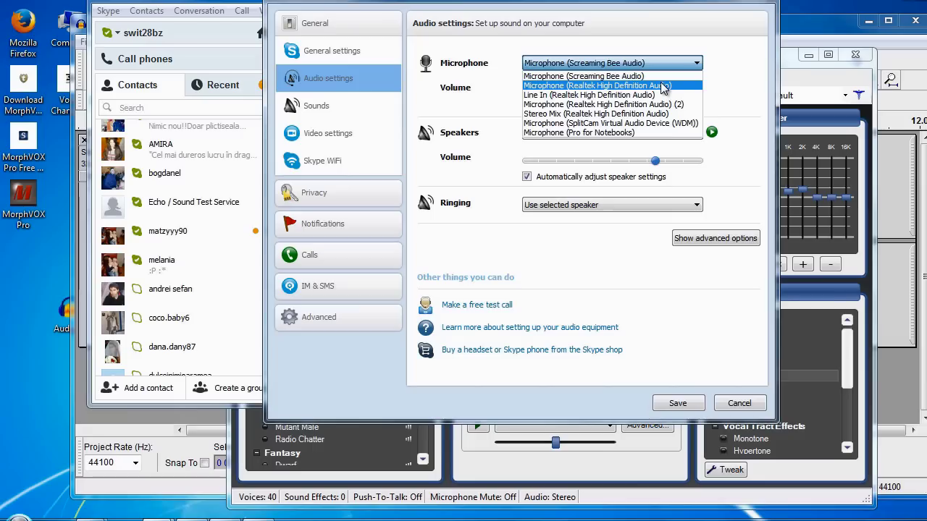
left_click(718, 197)
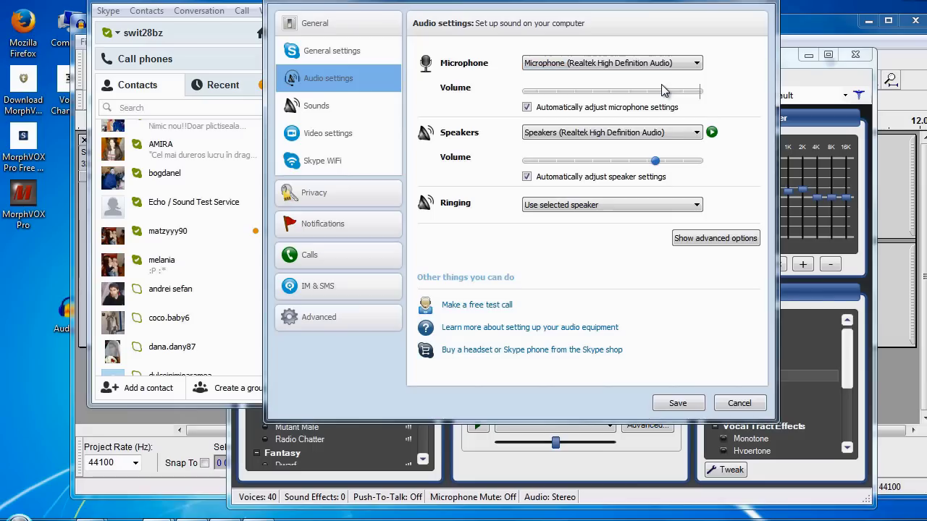
left_click(677, 403)
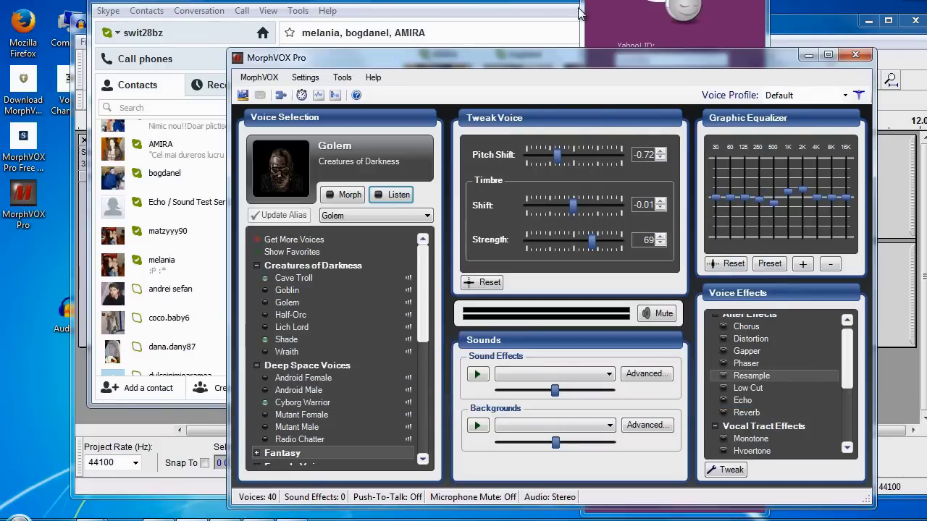
Switch to Yahoo! Messenger and sign in to the account
left_click(637, 18)
left_click(669, 170)
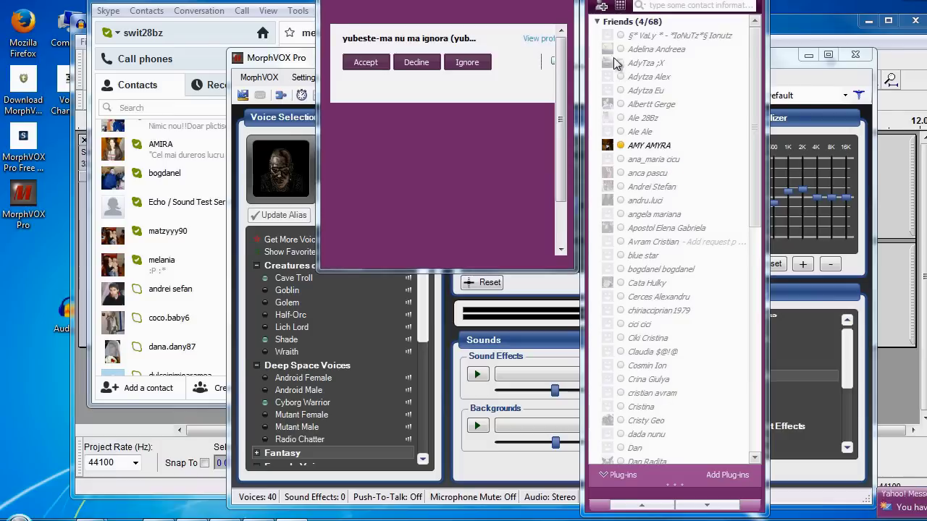
Turn Morph and Listen on for the Golem voice in MorphVOX Pro and switch both back off
left_click(341, 196)
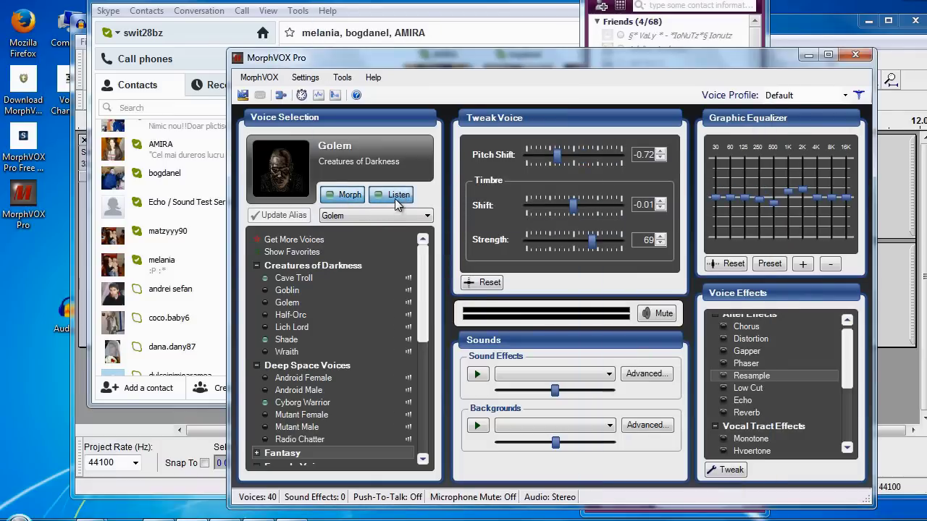
left_click(722, 48)
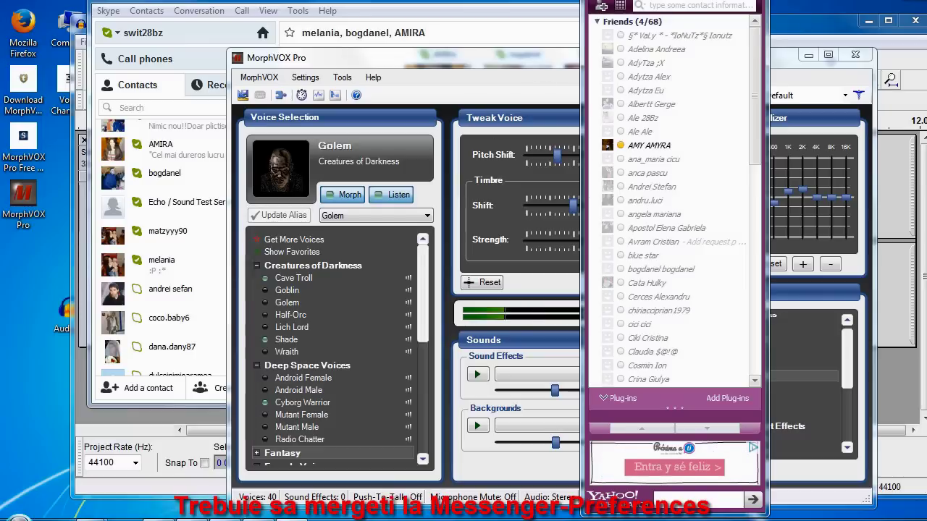
left_click(608, 0)
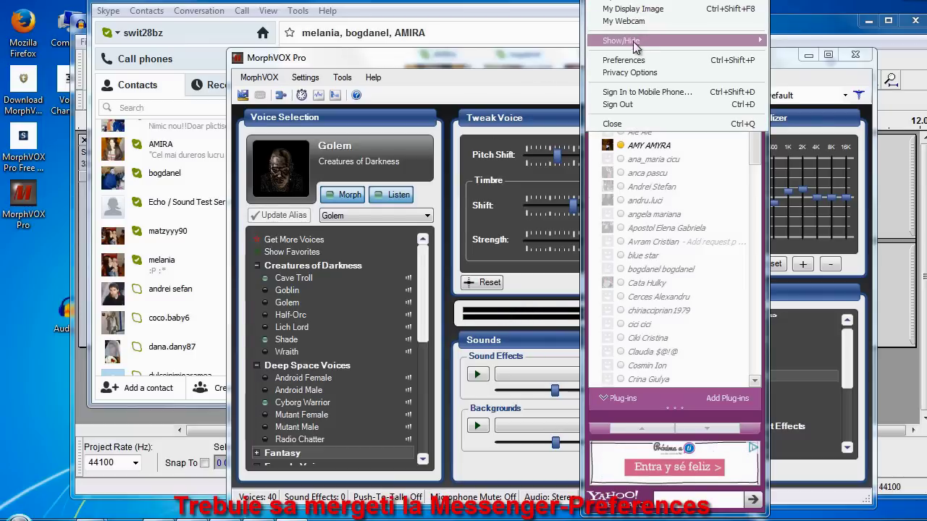
left_click(340, 195)
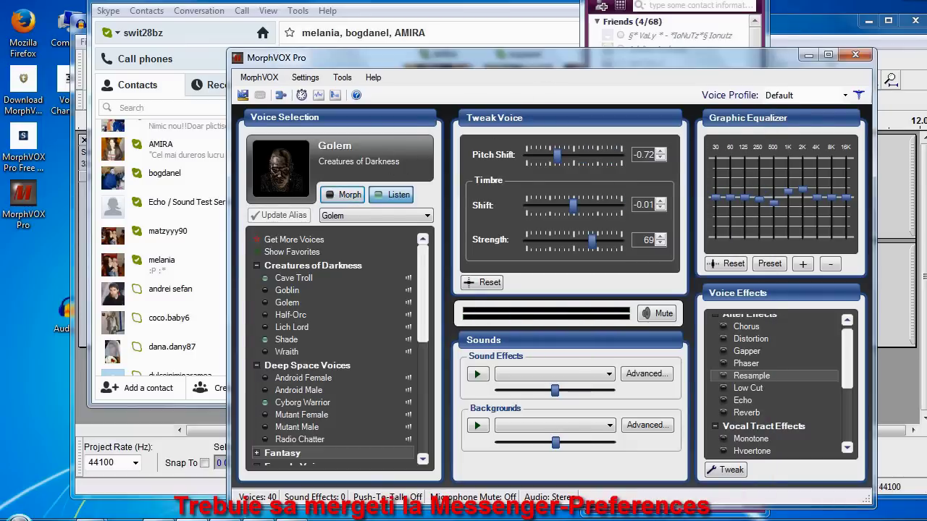
left_click(392, 196)
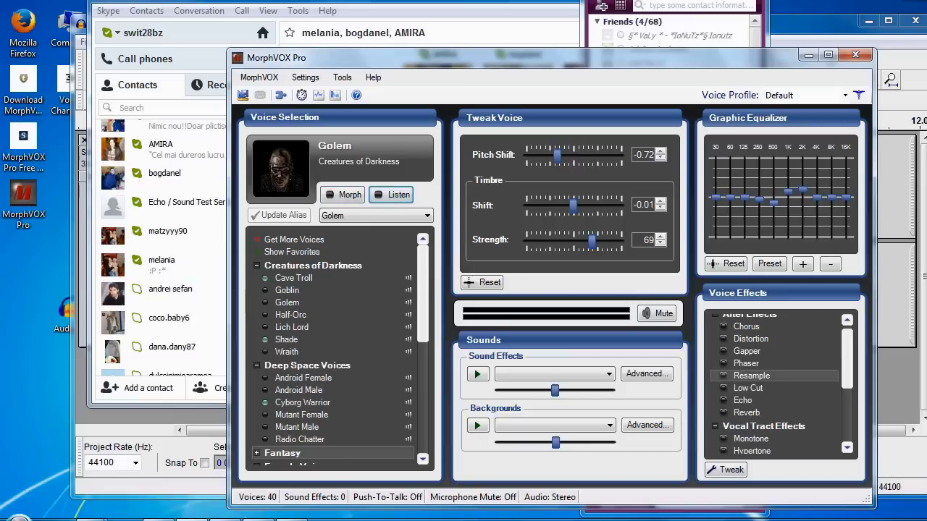
Set the Video & Voice microphone in Yahoo! Messenger's preferences to Microphone (Screaming Bee Audio) and confirm the change
left_click(631, 58)
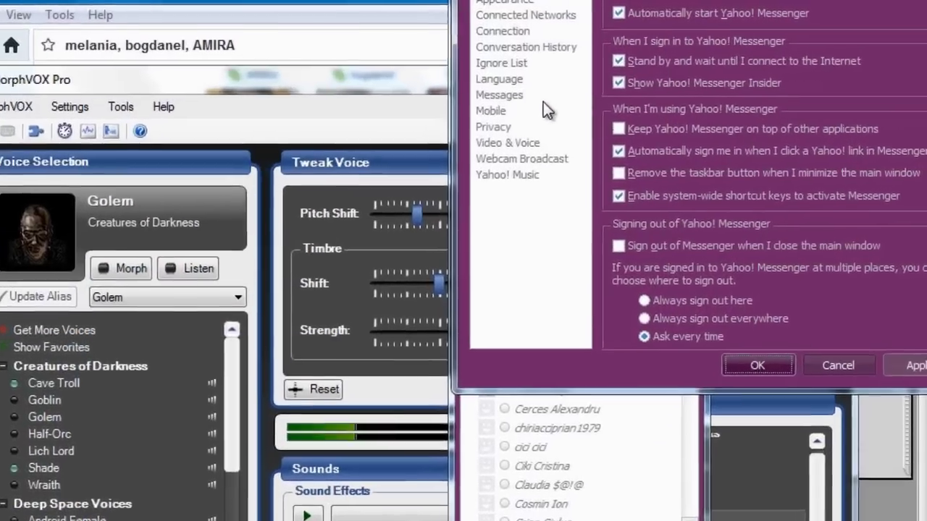
left_click(521, 142)
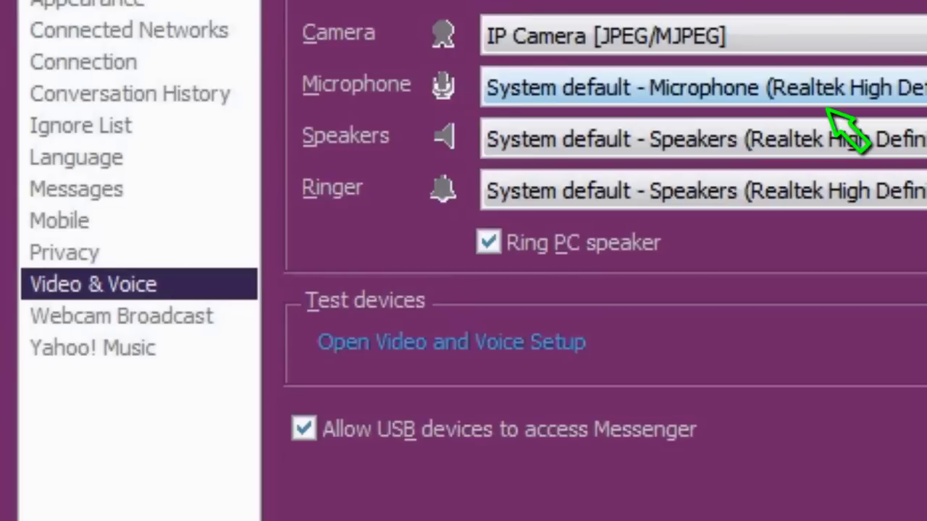
left_click(833, 88)
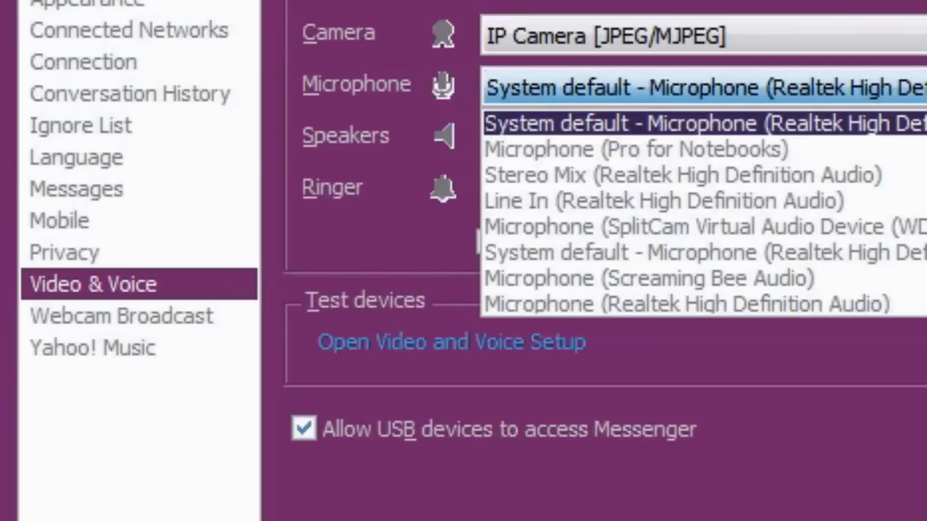
left_click(797, 284)
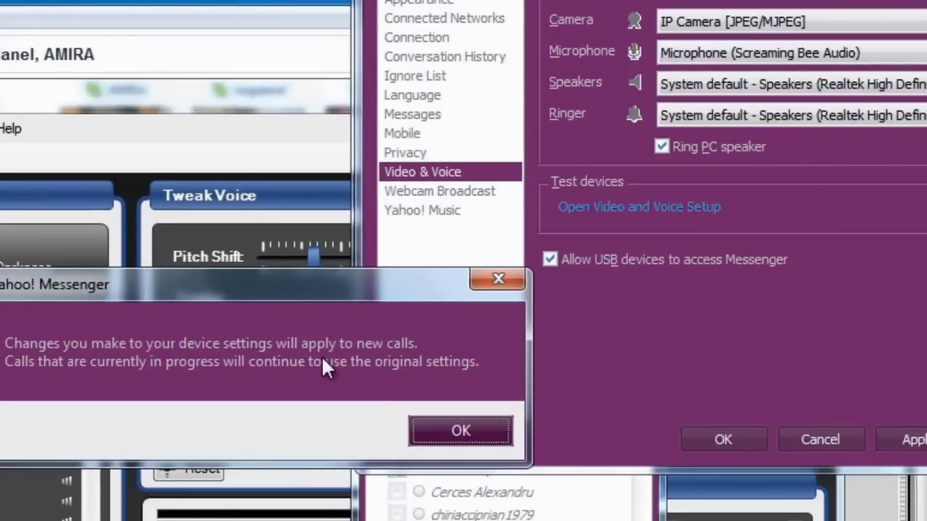
left_click(459, 429)
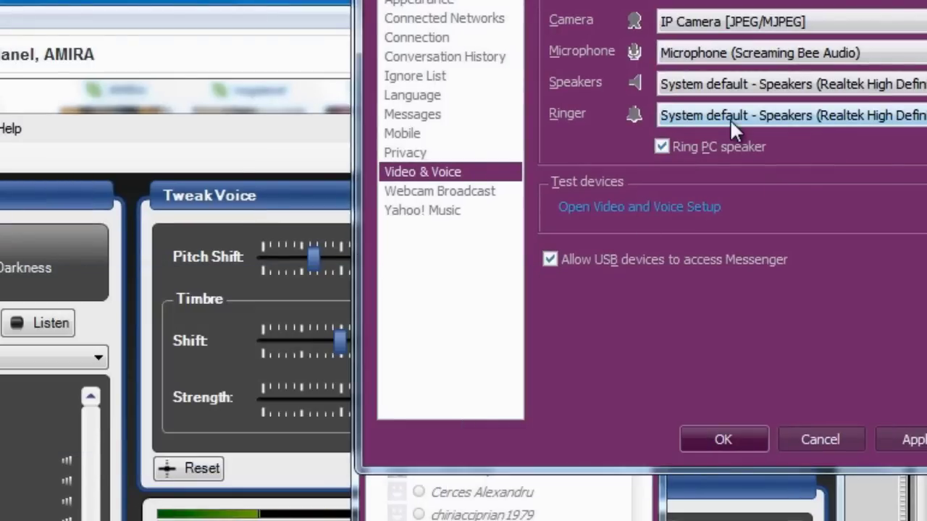
left_click(734, 437)
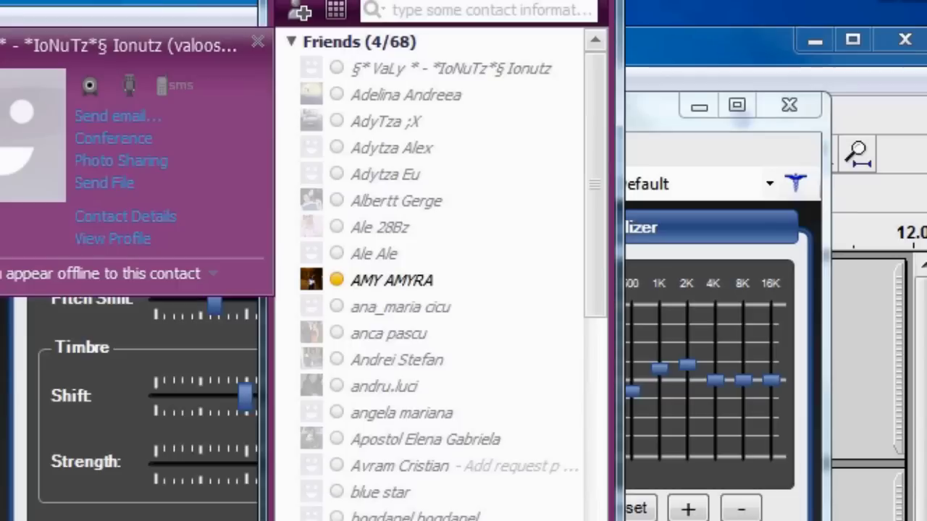
Set the Video & Voice microphone in Yahoo! Messenger's preferences back to Microphone (Realtek High Definition Audio) and confirm the change
left_click(383, 0)
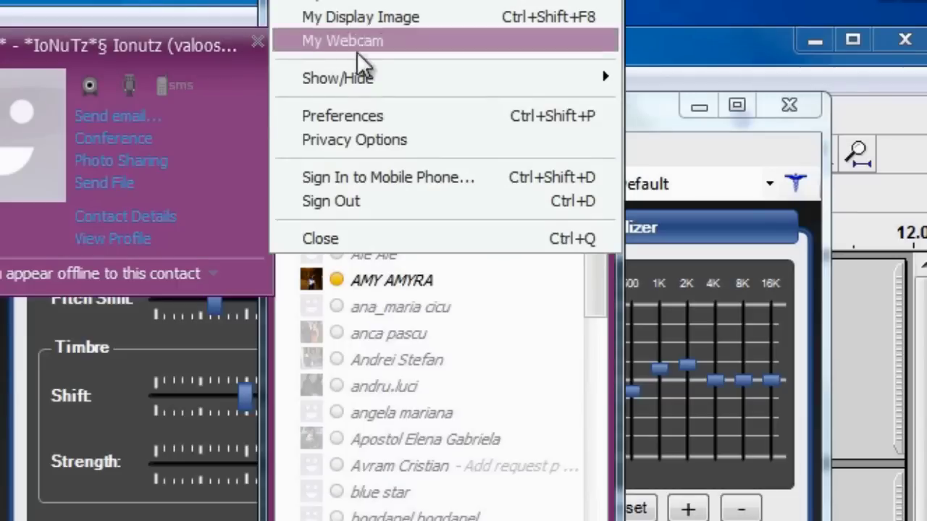
left_click(368, 118)
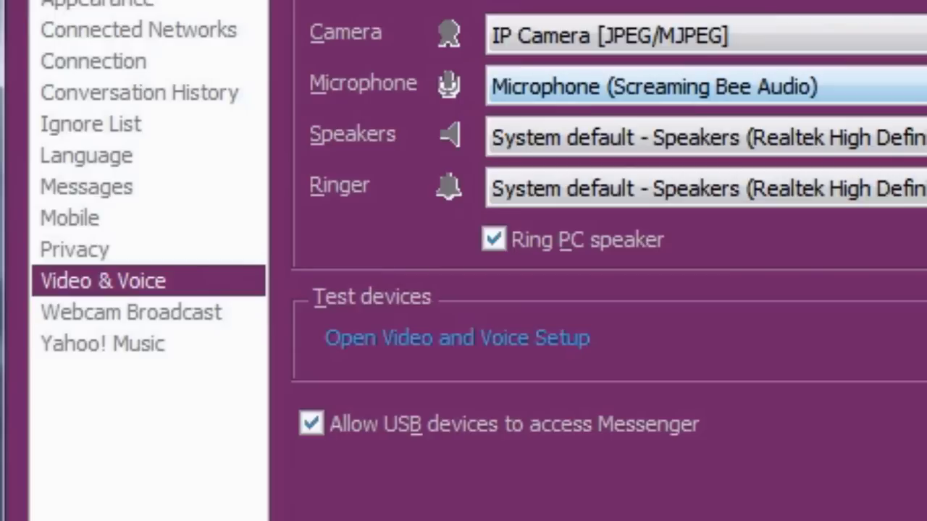
left_click(706, 87)
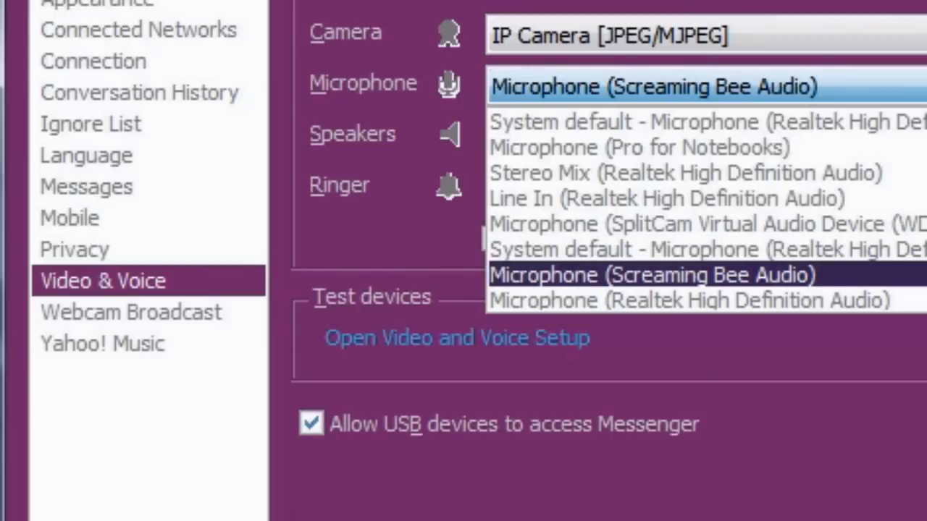
key("Up")
key("Up")
key("Up")
key("Up")
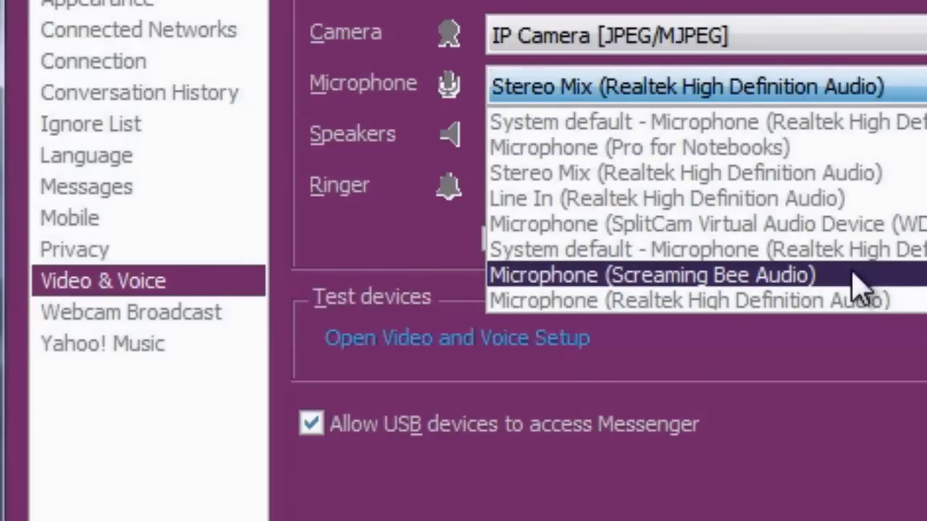
left_click(866, 301)
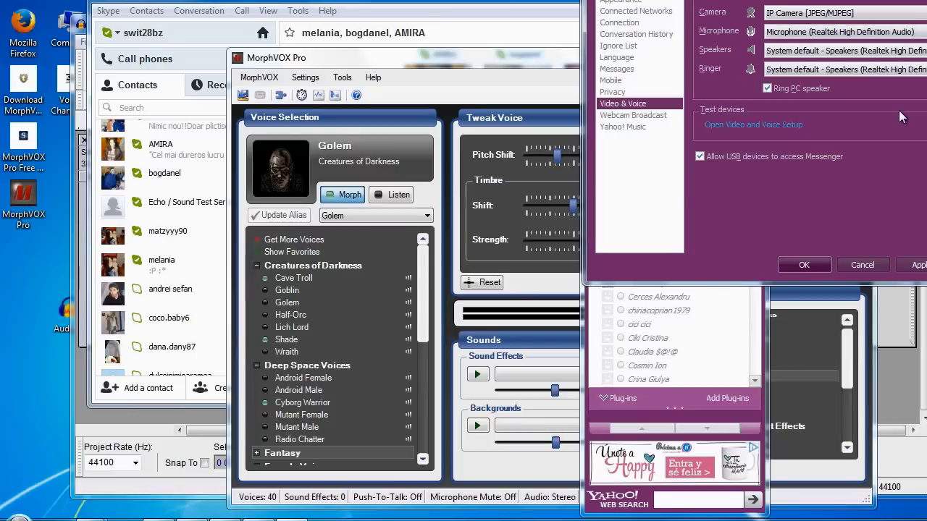
left_click(804, 265)
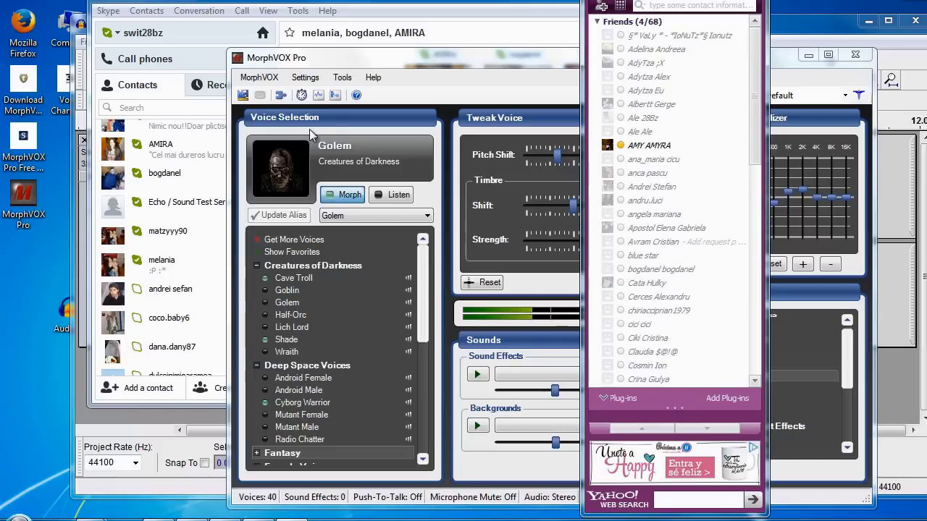
Turn on Listen for the Golem voice in MorphVOX Pro, select the Echo effect and lower the equalizer's 125 Hz band
left_click(394, 195)
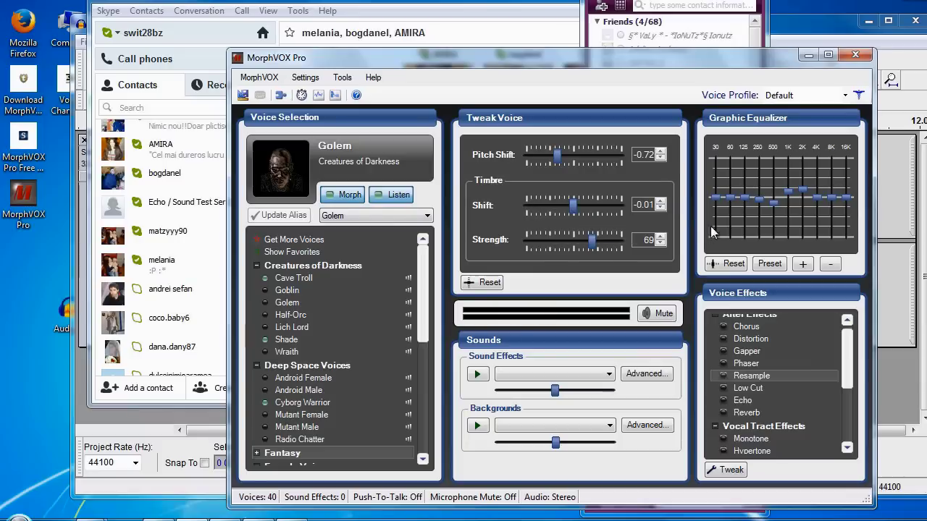
left_click(726, 403)
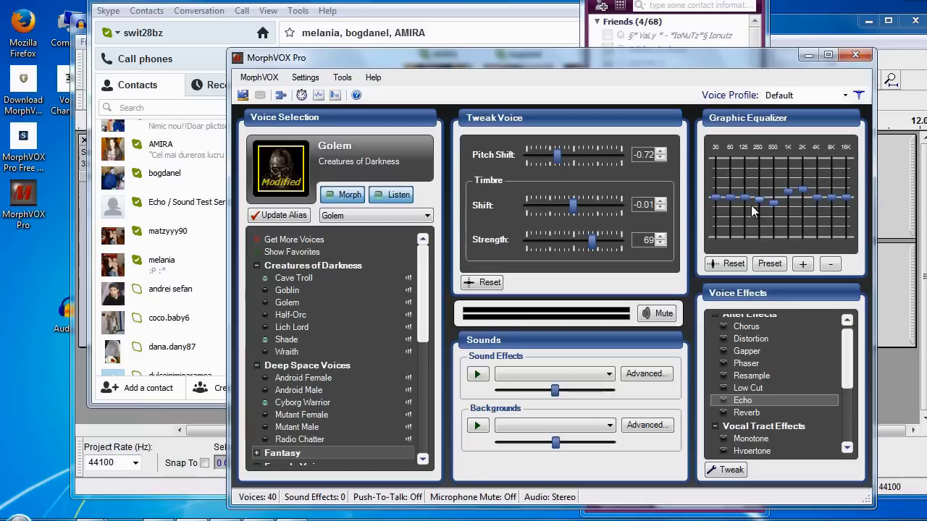
mouse_move(751, 205)
left_mouse_down()
mouse_move(755, 169)
mouse_move(751, 208)
left_mouse_up()
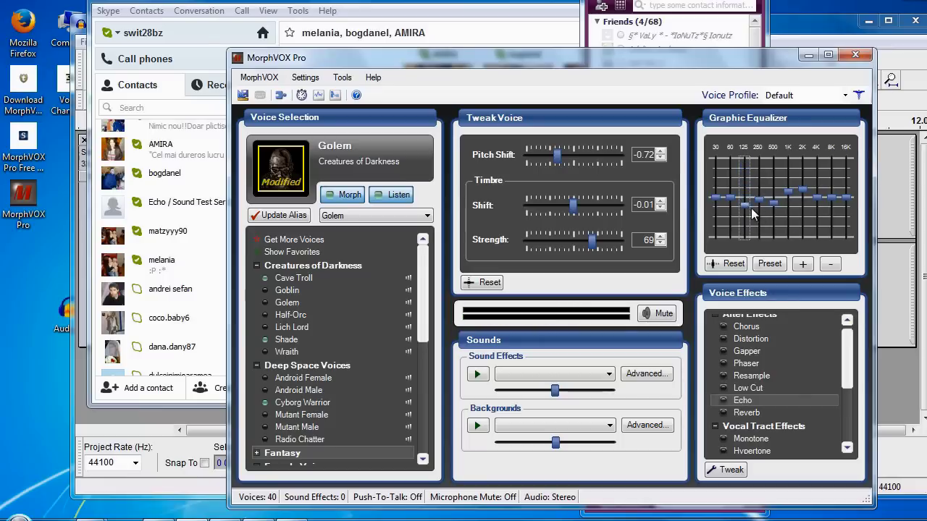
Tweak the Golem voice to a Pitch Shift of -0.39 and a timbre Shift of 0.50, and turn Morph and Listen off
left_click_drag(578, 209, 613, 212)
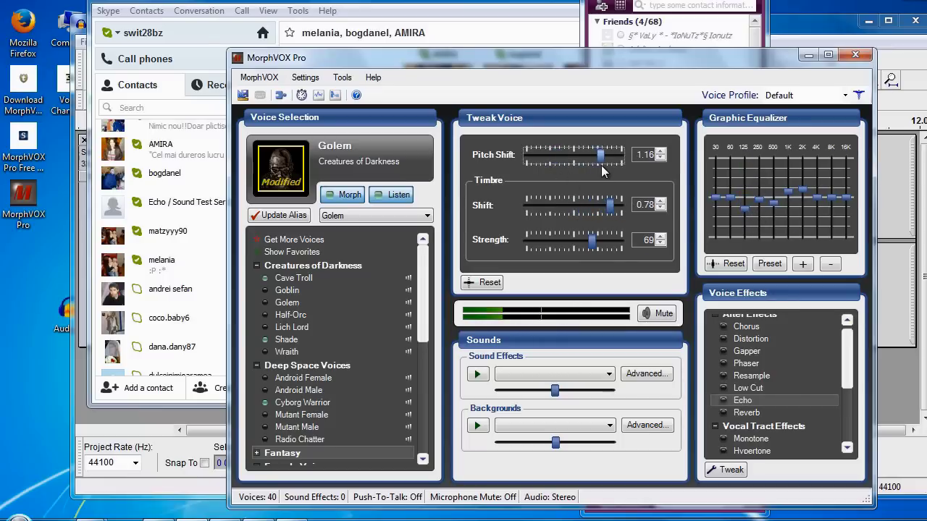
left_click_drag(609, 211, 575, 210)
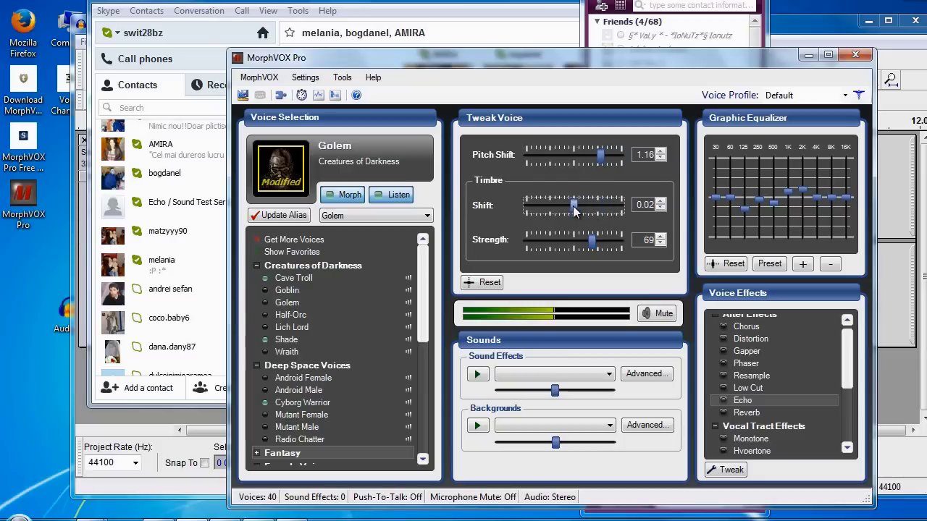
left_click_drag(599, 155, 566, 160)
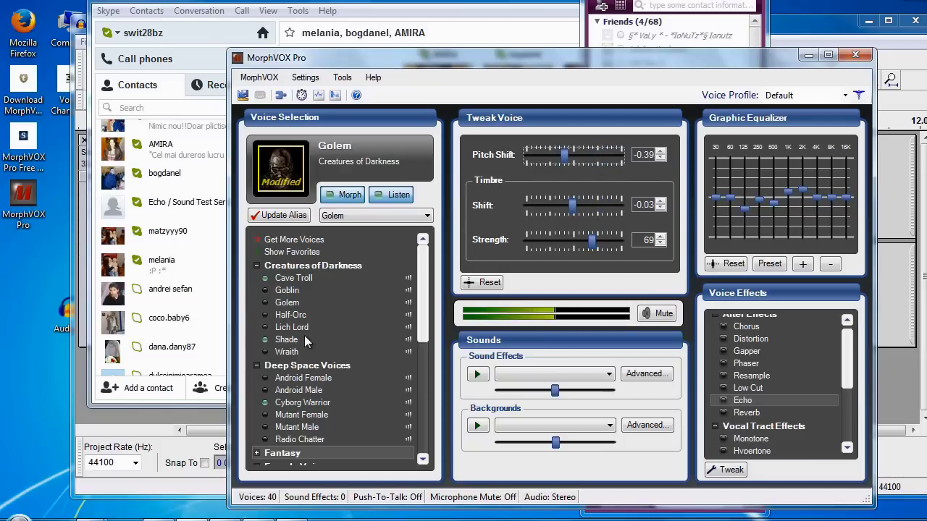
left_click_drag(568, 203, 593, 215)
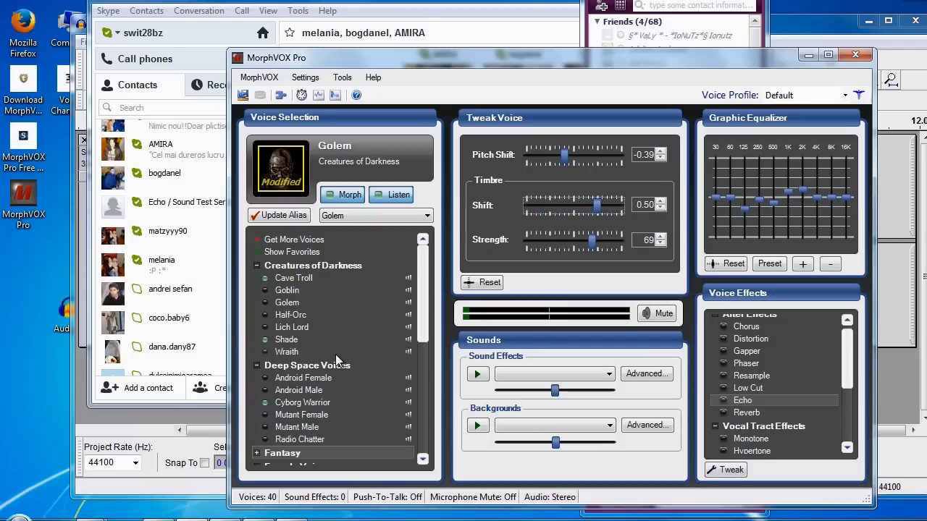
left_click(345, 196)
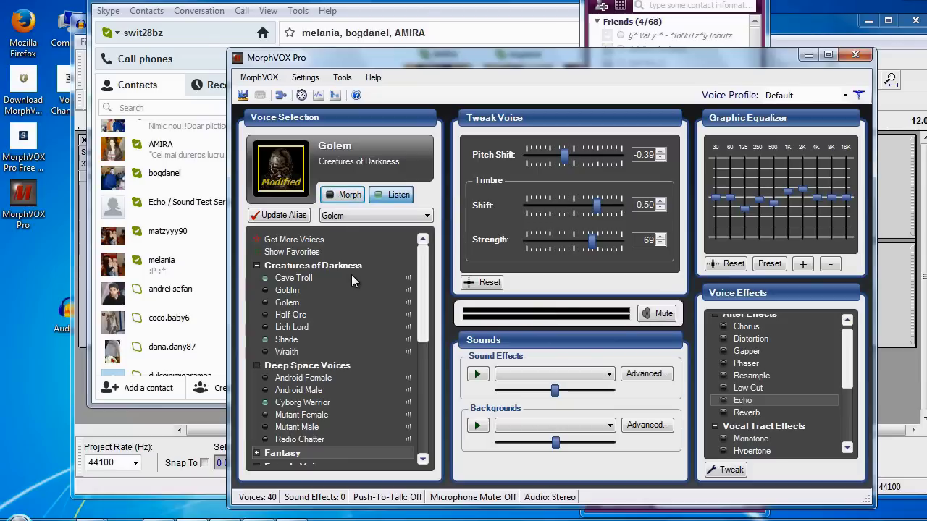
left_click(391, 194)
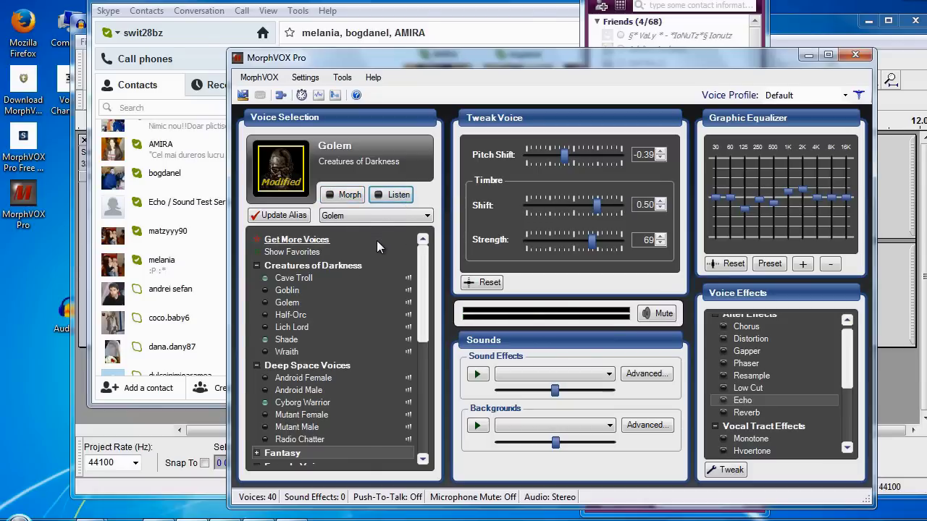